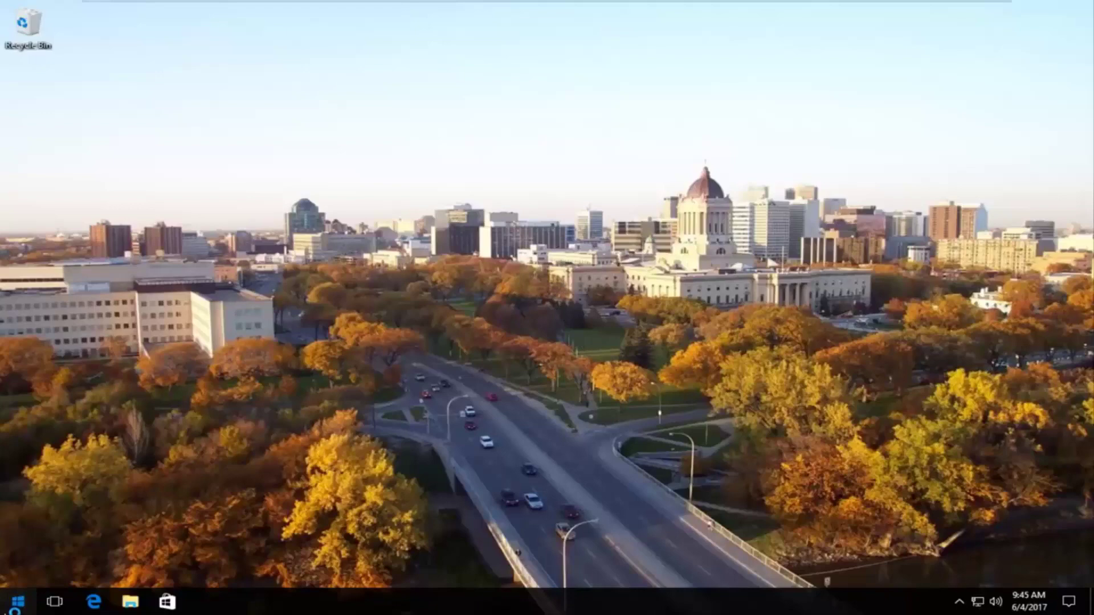
Step: Search for 'services' from Start and launch the Services app
click(17, 602)
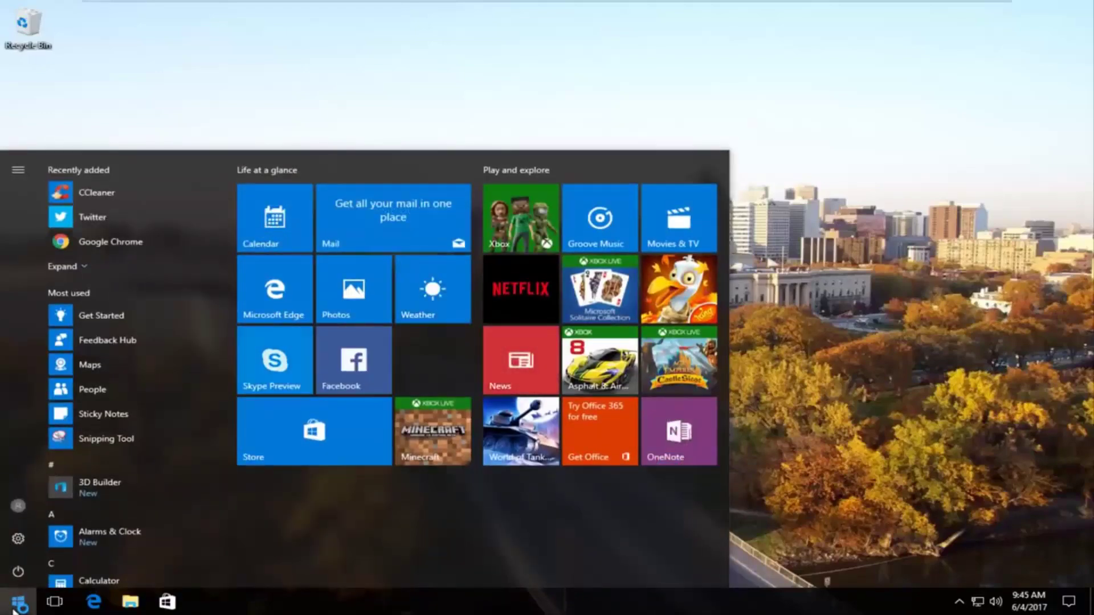
text(s)
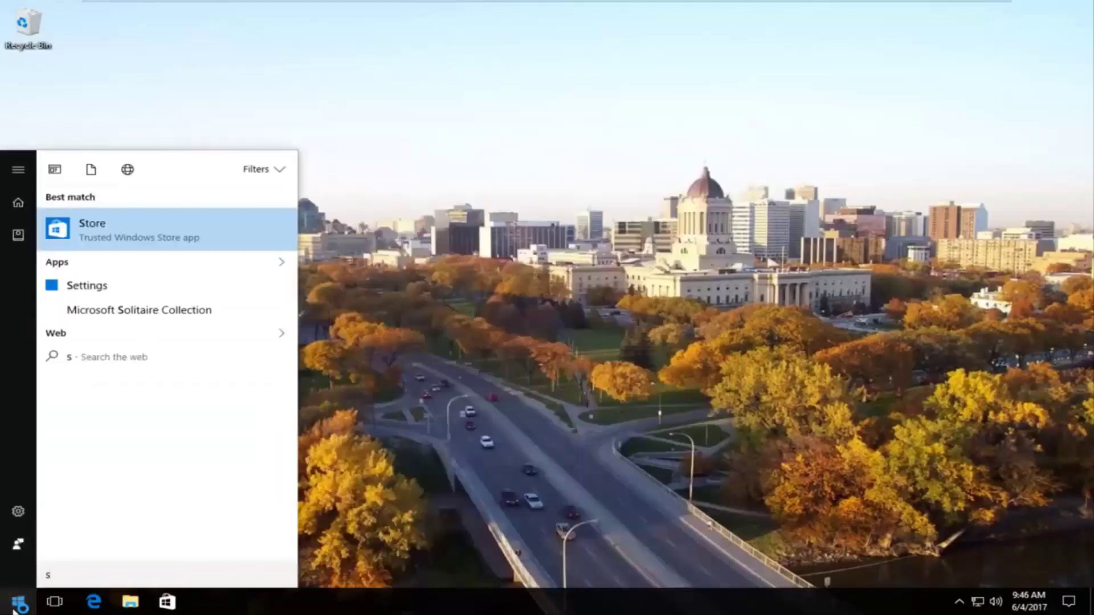
text(ervices)
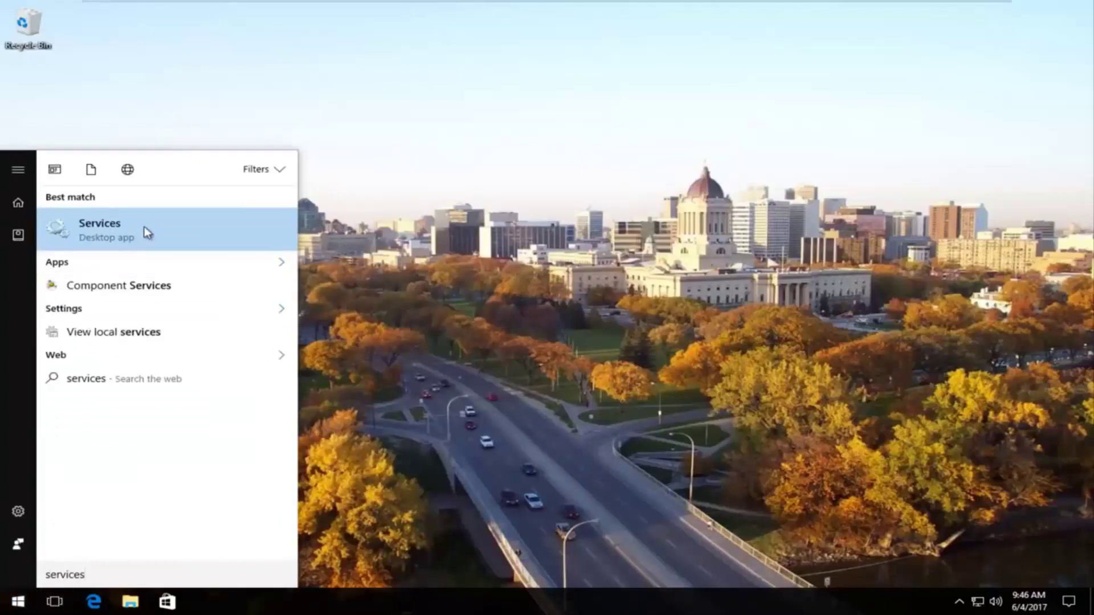
click(111, 236)
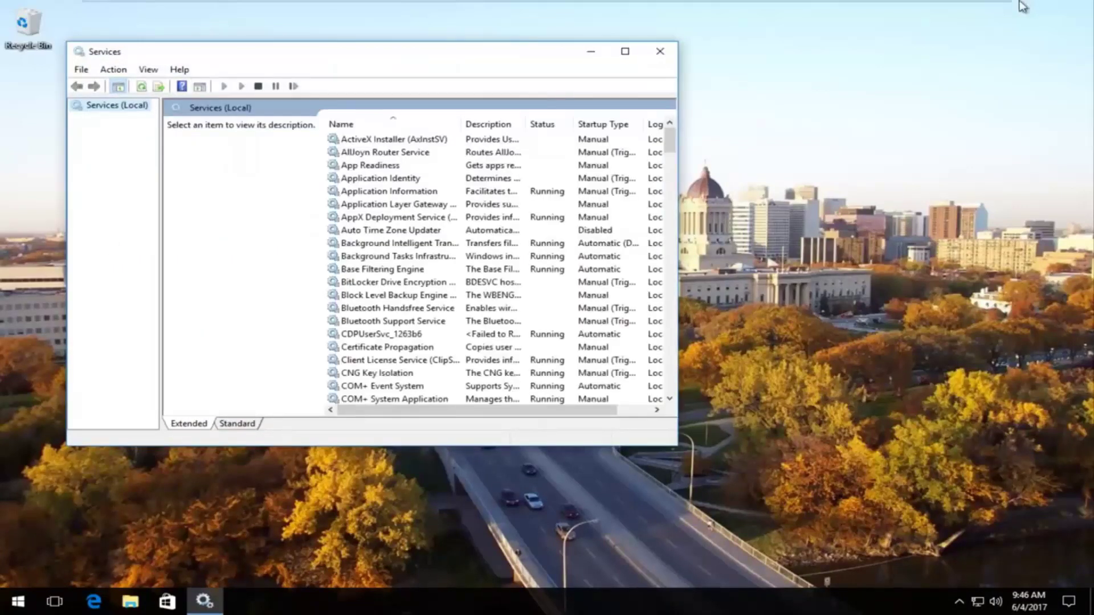
Step: Enlarge the window, widen the Name column, and select TCP/IP NetBIOS Helper
drag(689, 455, 949, 550)
drag(496, 117, 591, 152)
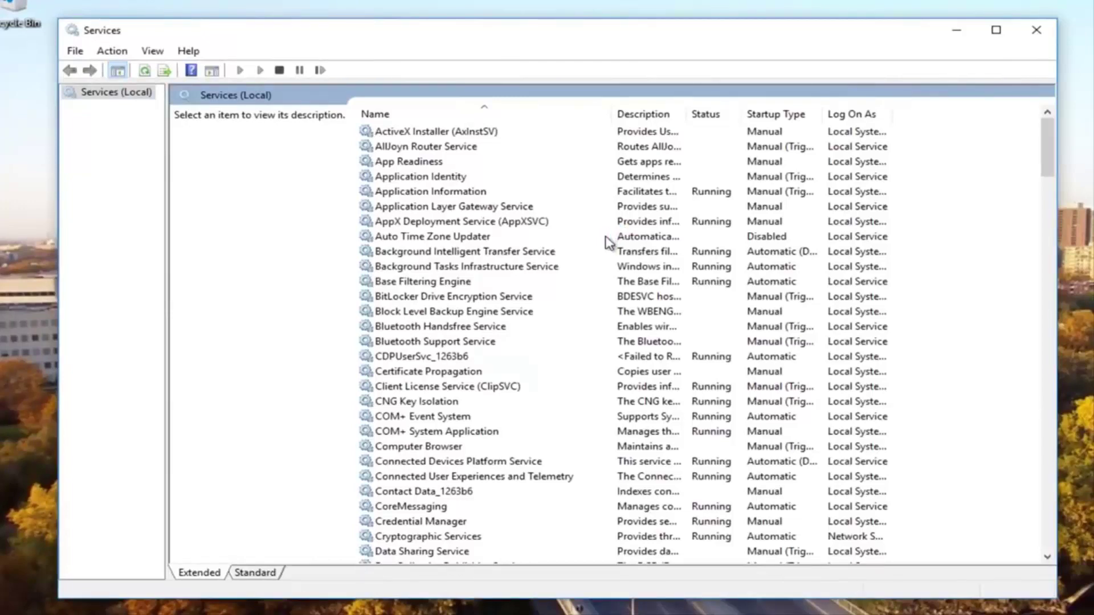
scroll(544, 350, down, 4)
scroll(546, 368, down, 16)
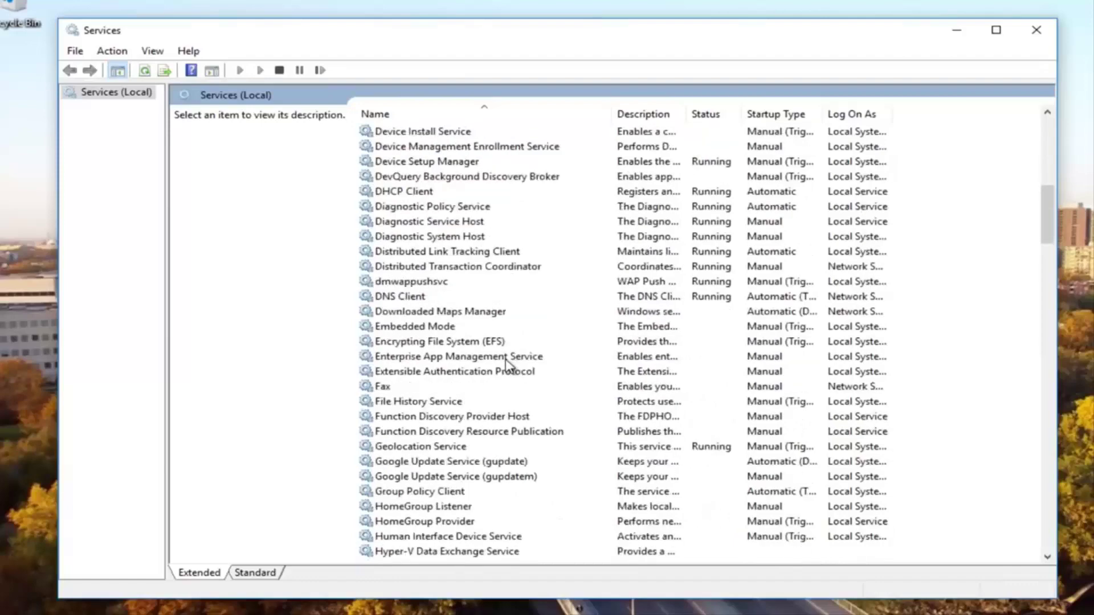
scroll(504, 388, down, 20)
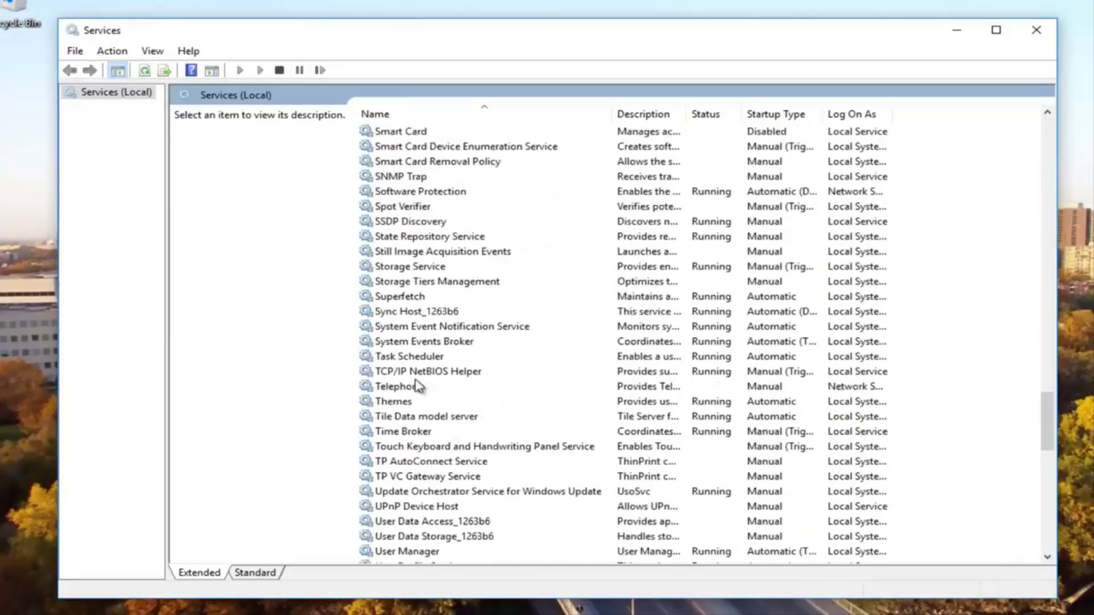
click(374, 373)
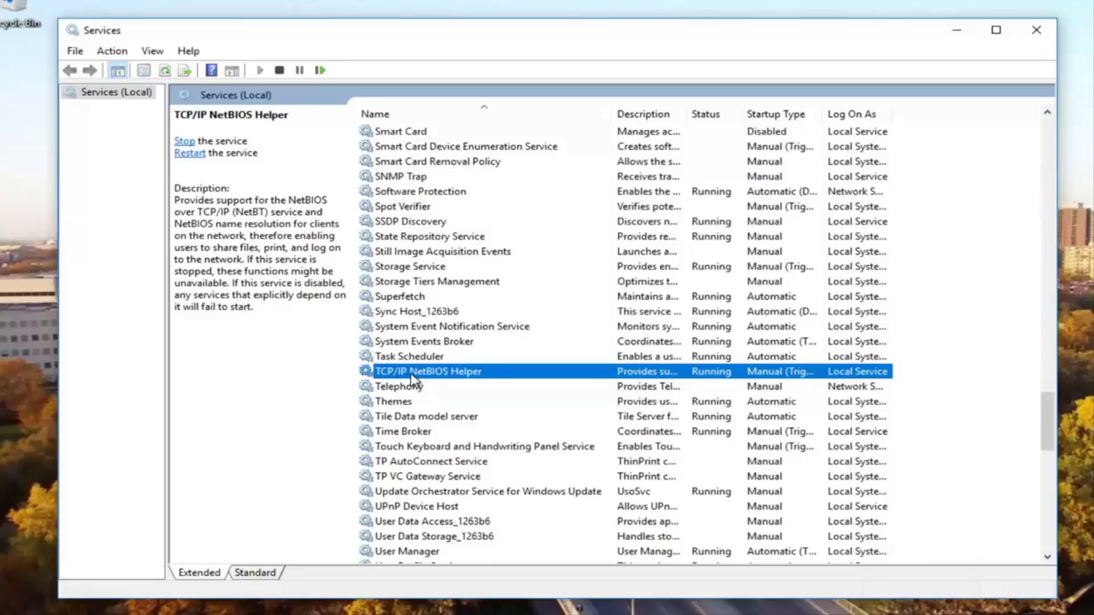
Step: Set TCP/IP NetBIOS Helper's startup type to Automatic and apply the change
double_click(412, 373)
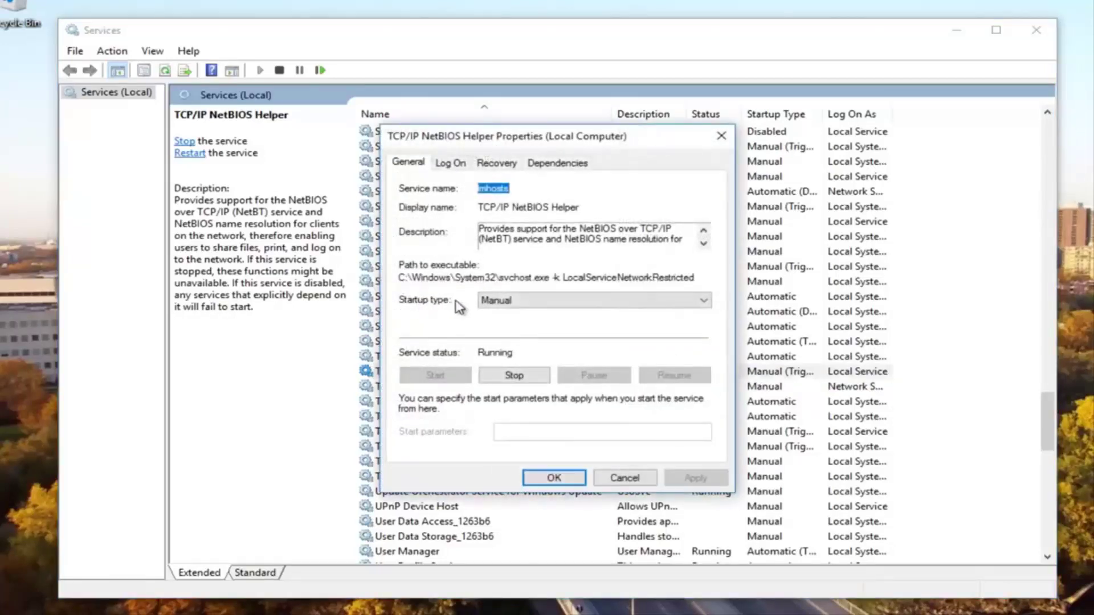
click(517, 300)
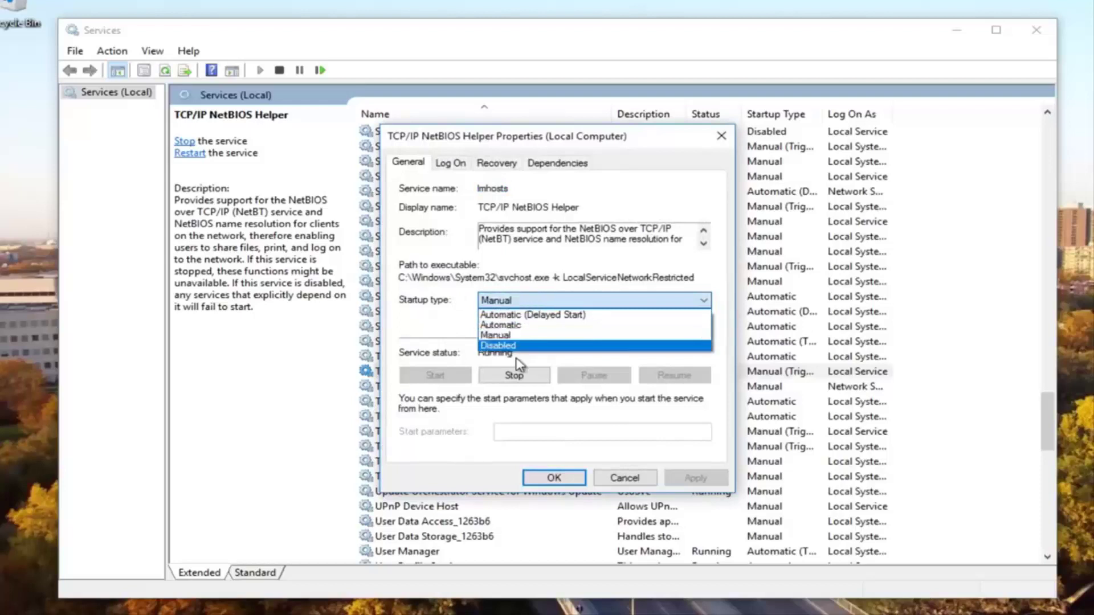
click(497, 330)
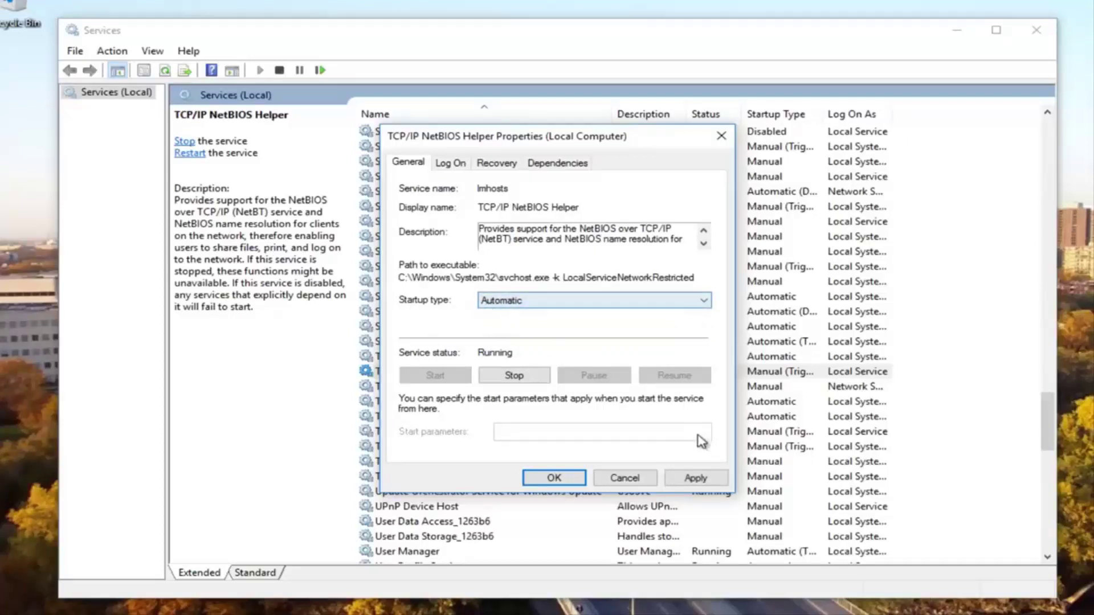
click(696, 478)
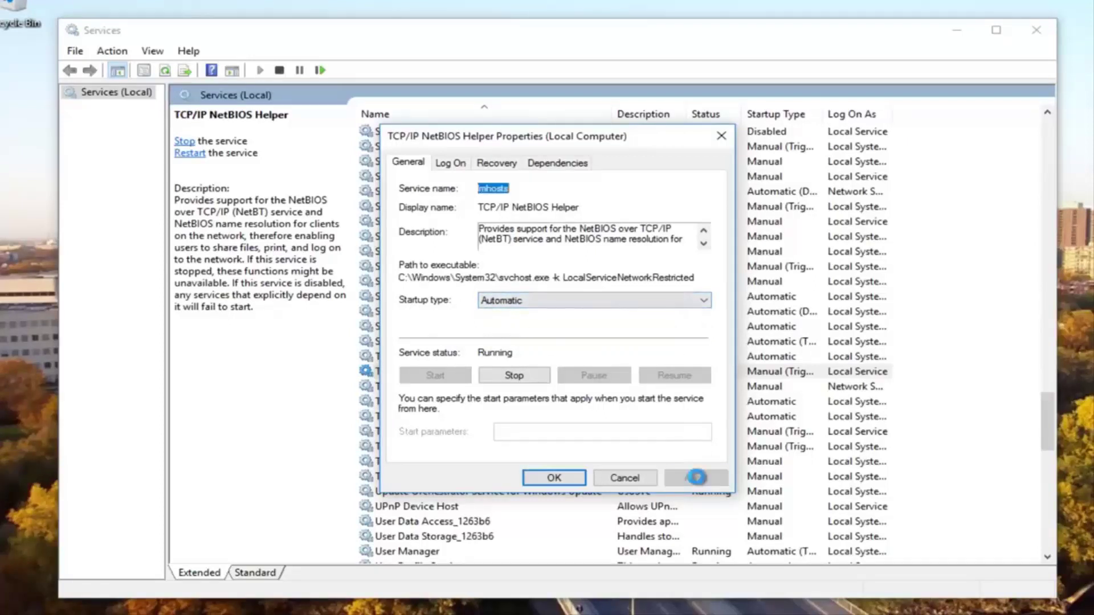
click(523, 478)
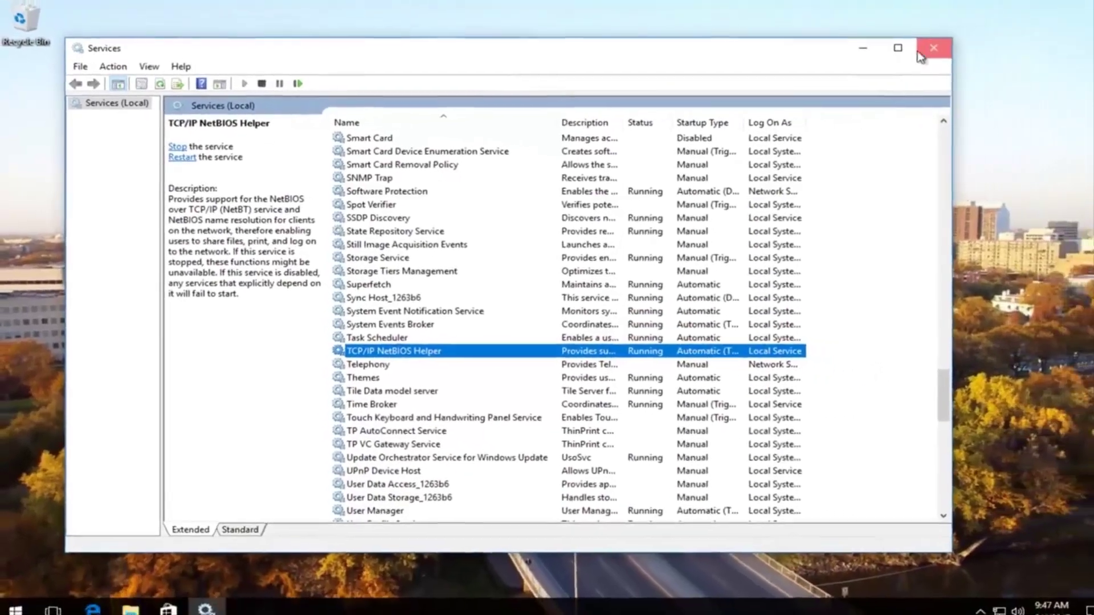
Step: Close Services, search for Network and Sharing Center, and open the Ethernet0 status
click(1036, 30)
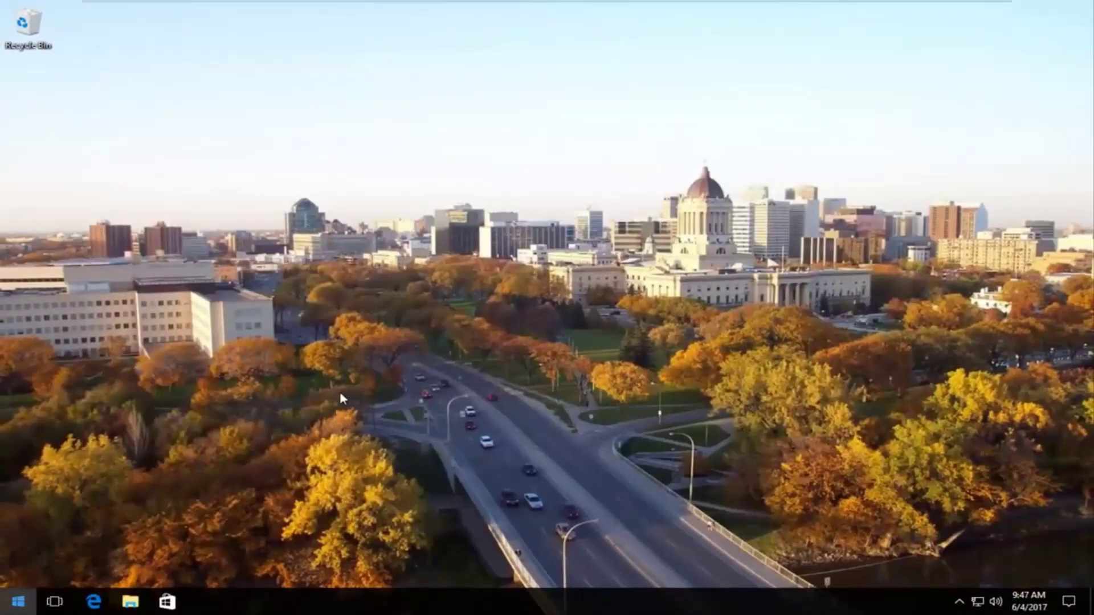
key(super)
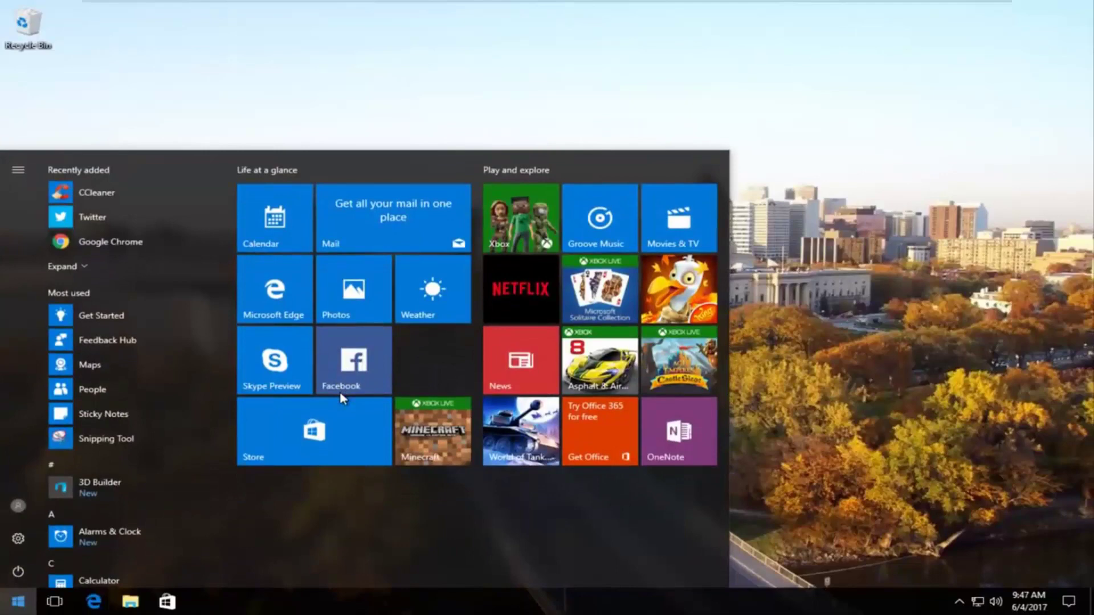
text(netowkr)
key(BackSpace)
key(BackSpace)
key(BackSpace)
key(BackSpace)
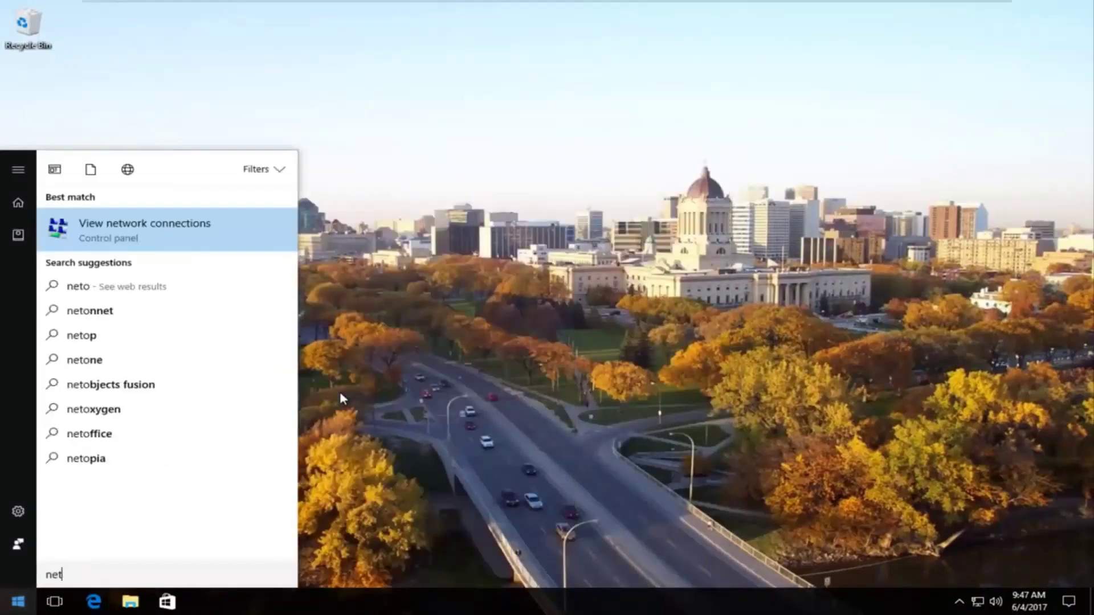
text(work and shring ce)
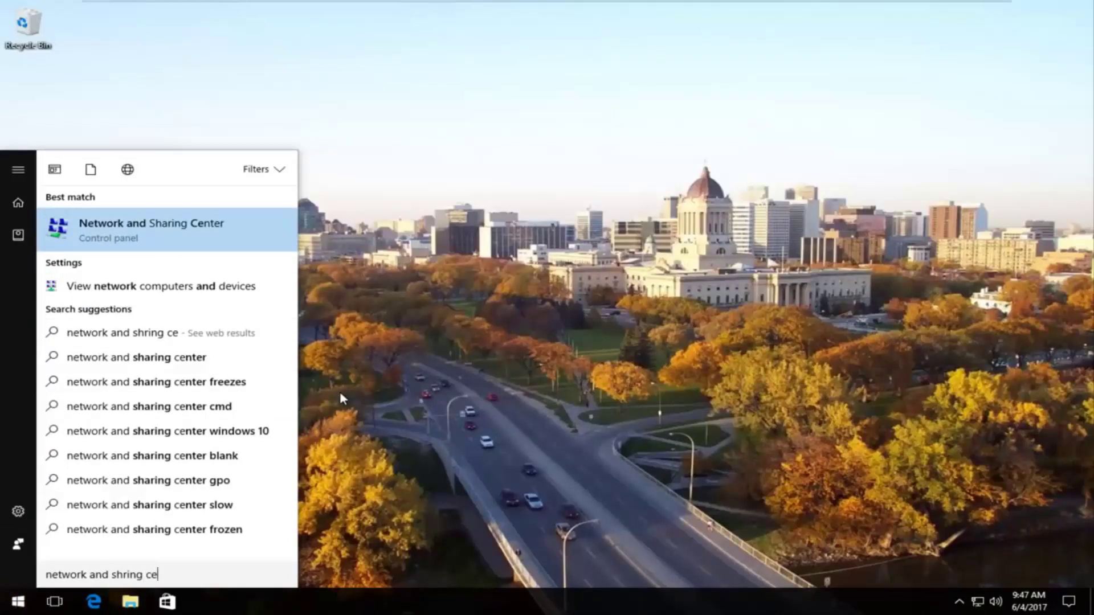
key(Return)
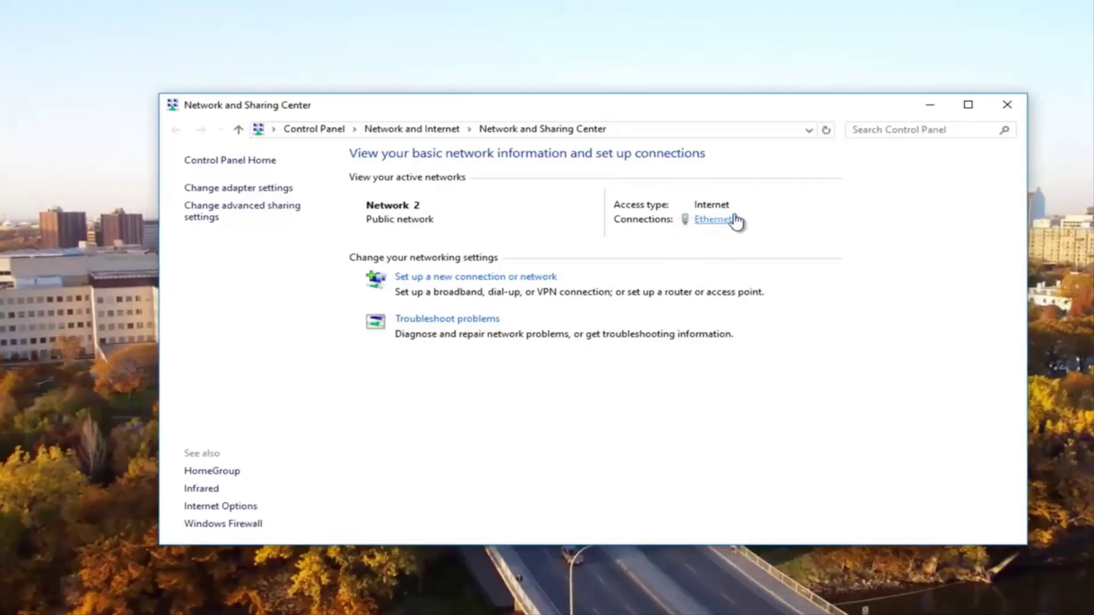
click(708, 220)
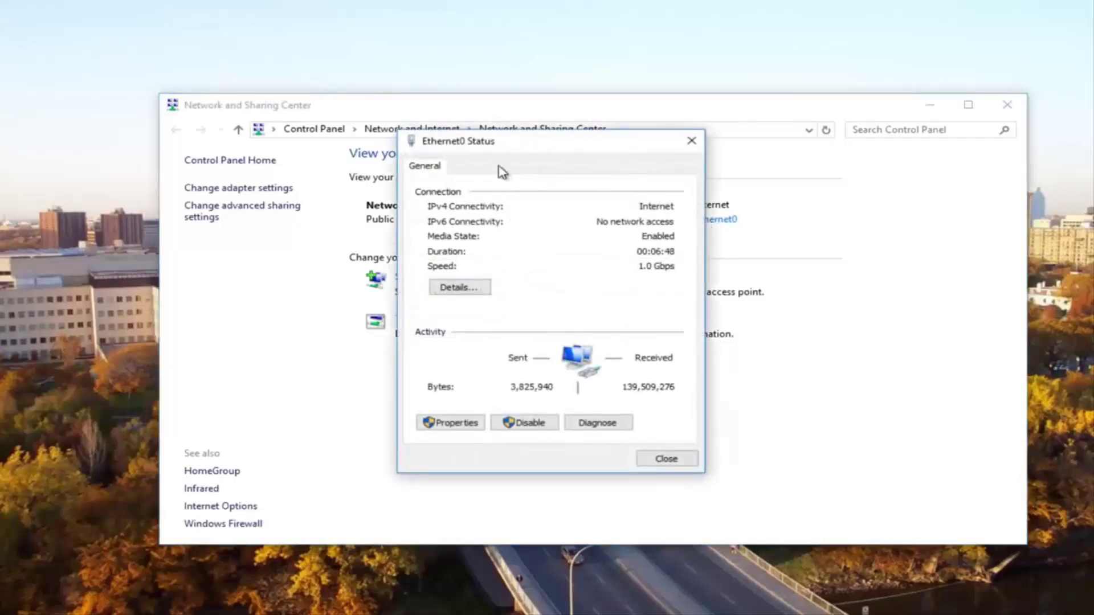
Step: Open Ethernet0's Internet Protocol Version 4 (TCP/IPv4) properties dialog
drag(494, 152, 525, 146)
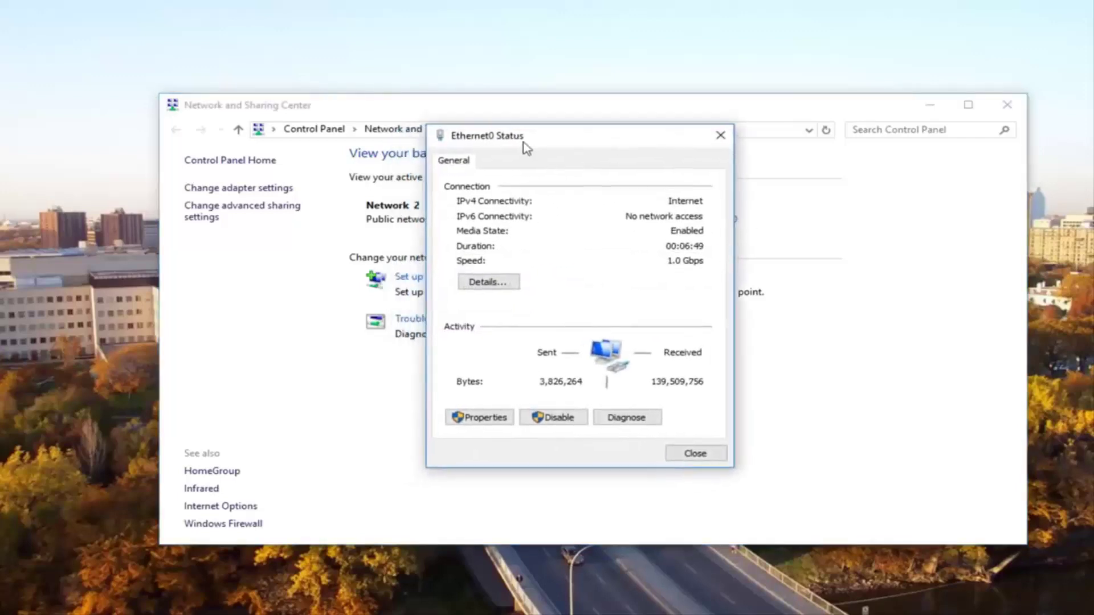
click(485, 418)
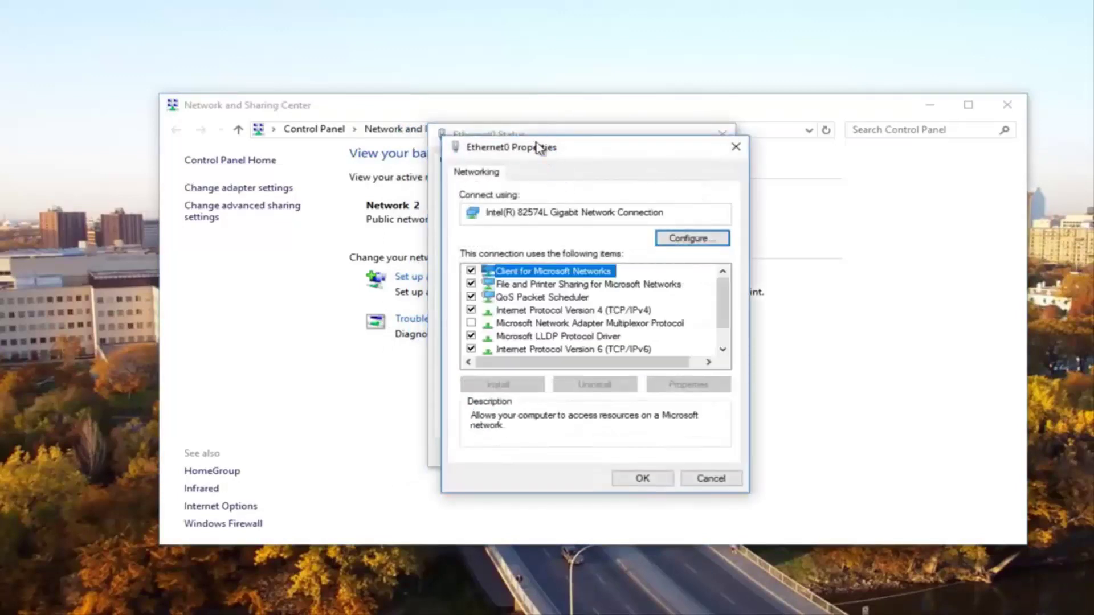
drag(536, 143, 518, 119)
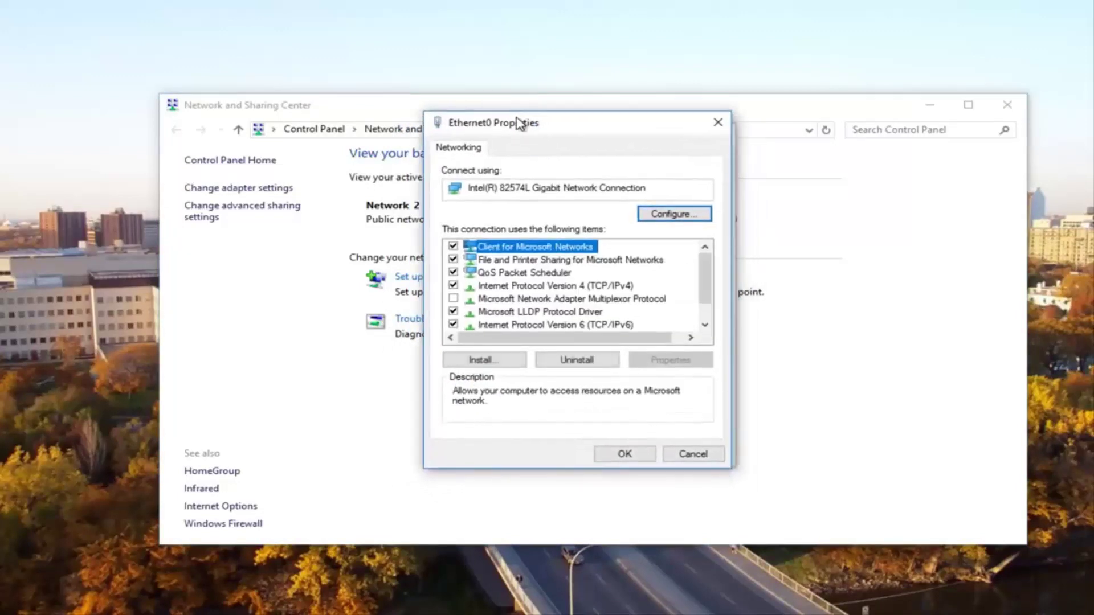
click(526, 285)
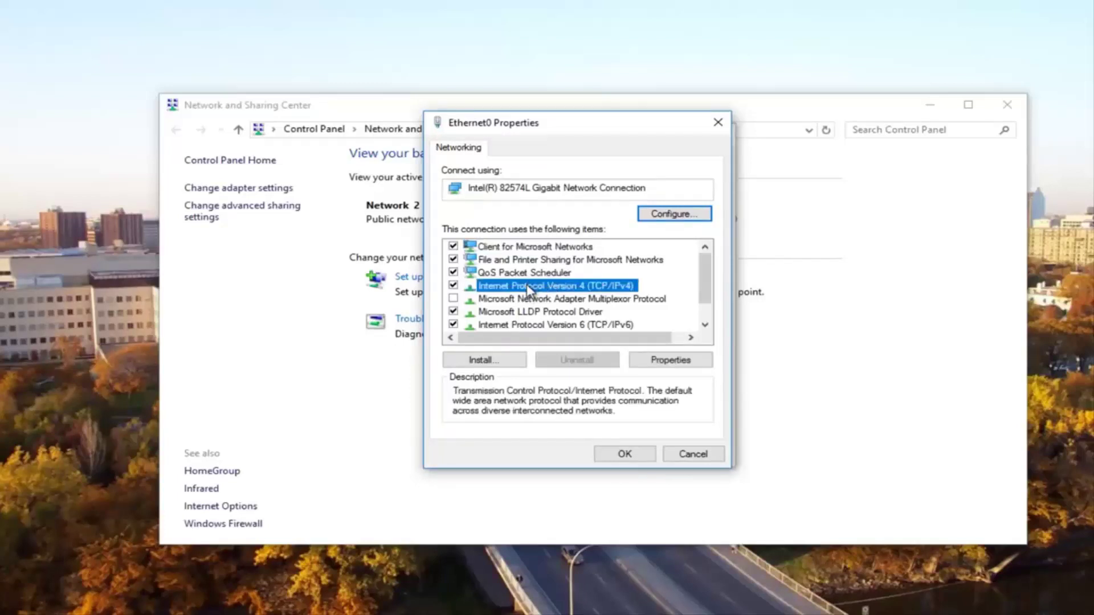
click(652, 360)
drag(607, 185, 572, 130)
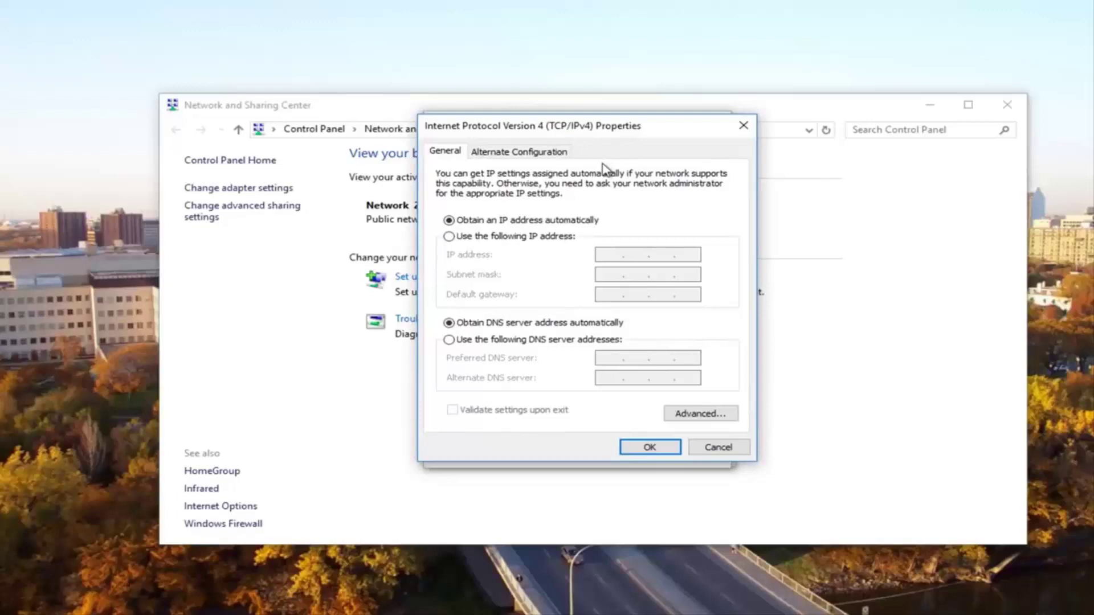
Step: Enable NetBIOS over TCP/IP in the advanced TCP/IP WINS settings
click(692, 414)
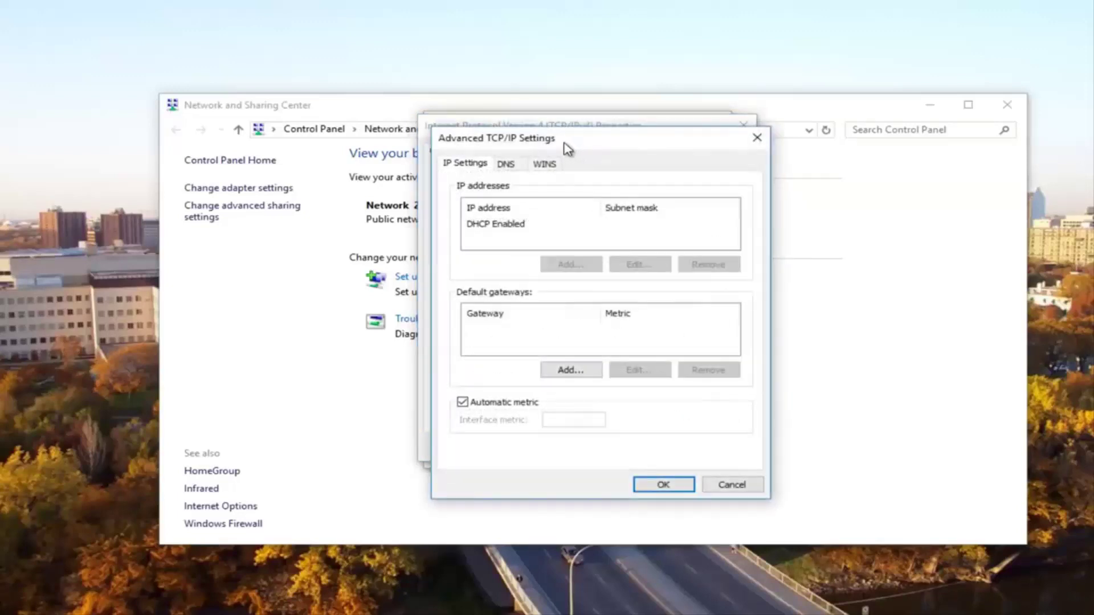
drag(564, 146, 554, 125)
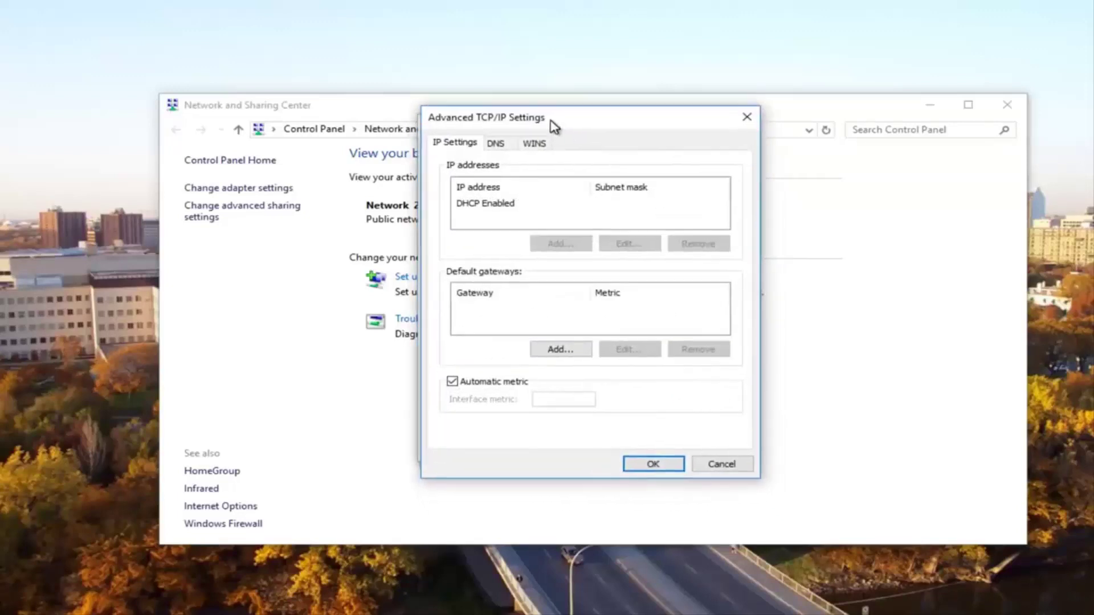
click(535, 150)
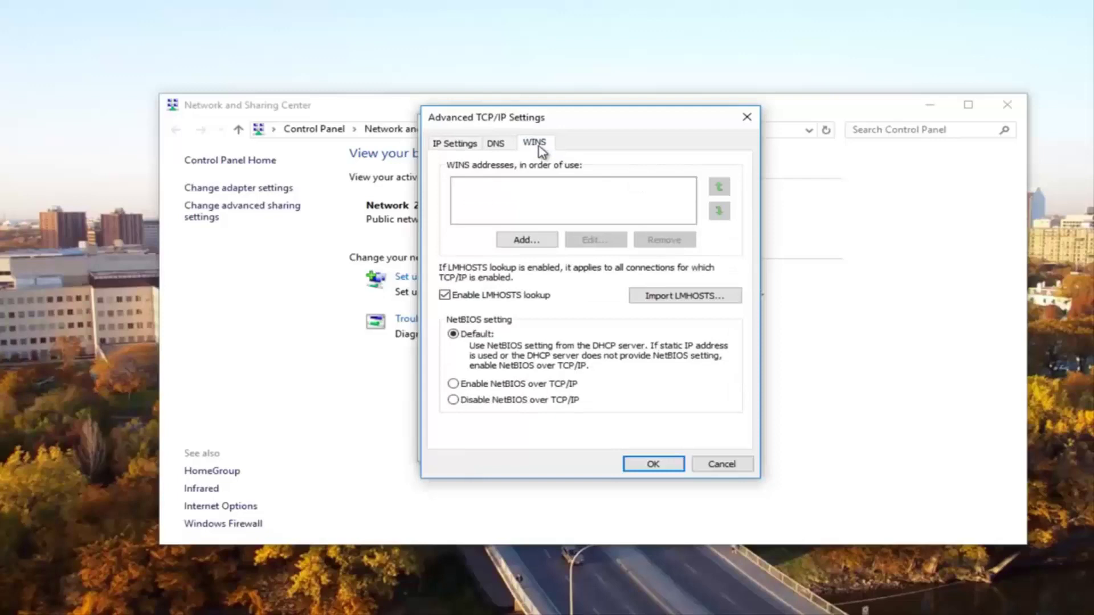
click(454, 385)
click(650, 465)
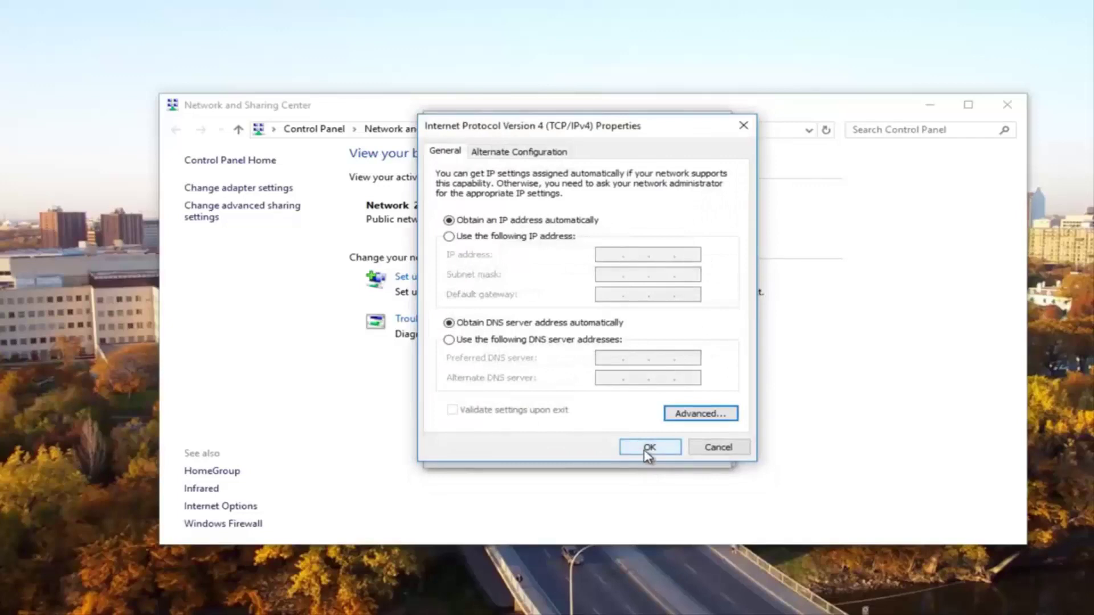
Step: Close the TCP/IPv4 properties, Ethernet0 Properties and Ethernet0 Status windows
click(648, 448)
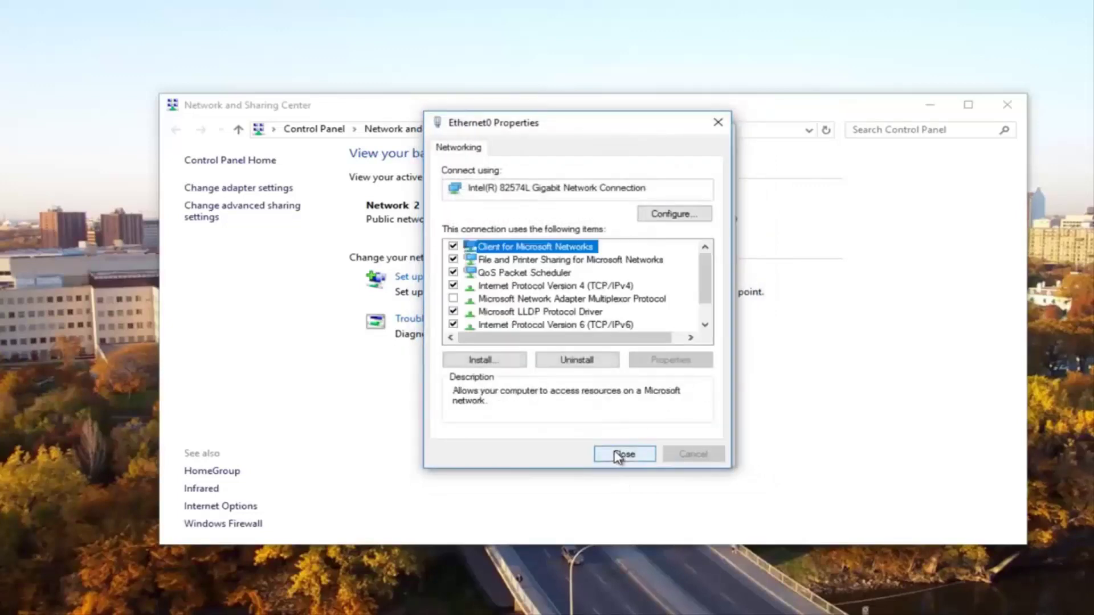
click(620, 454)
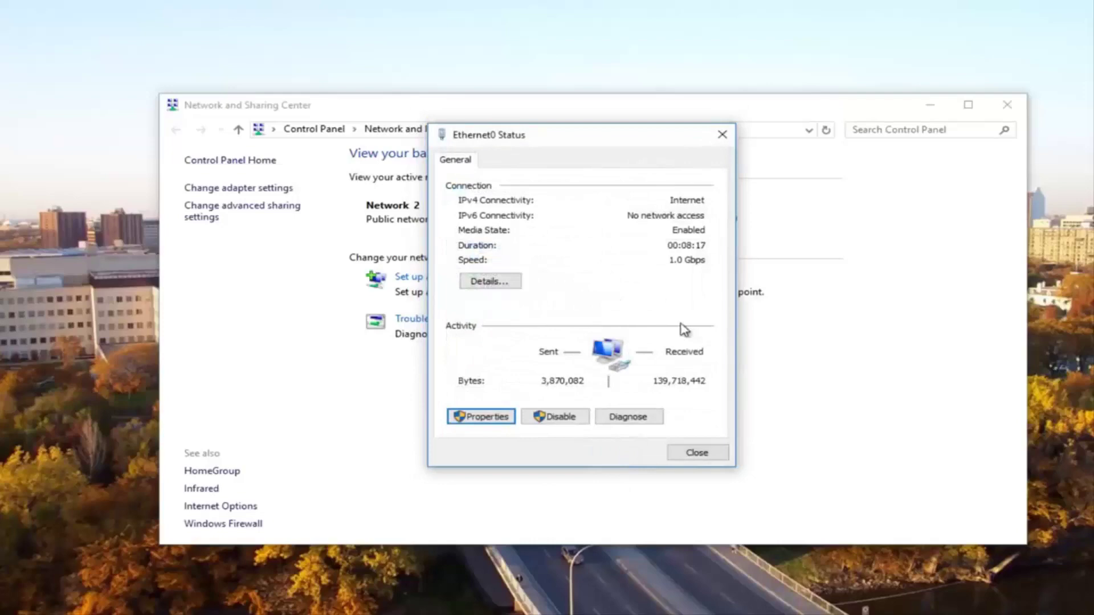
click(722, 134)
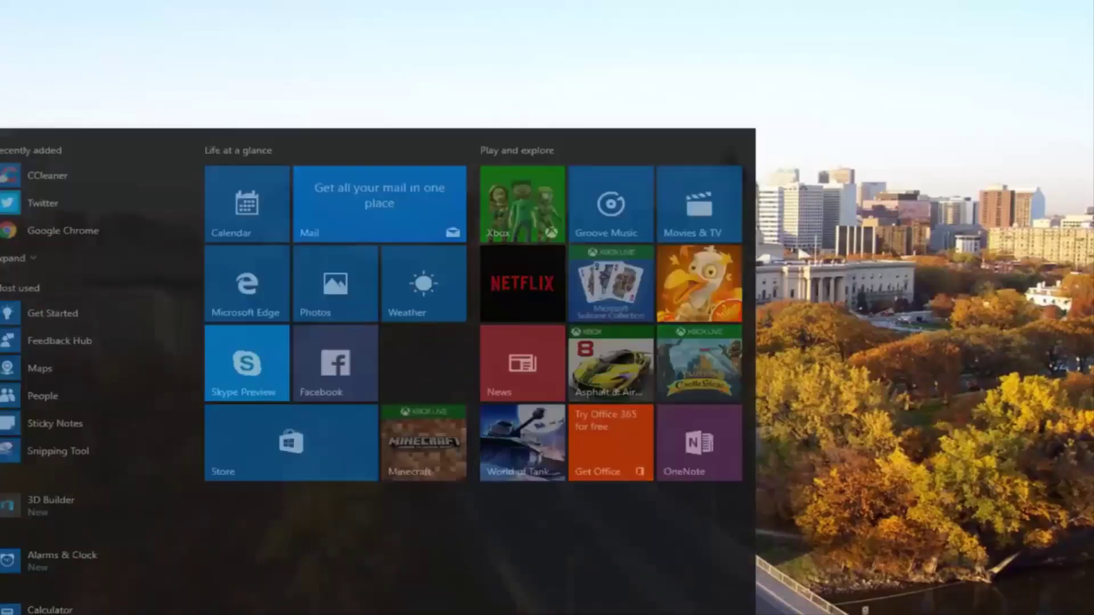
Step: Search for regedit and run it as administrator
text(regedit)
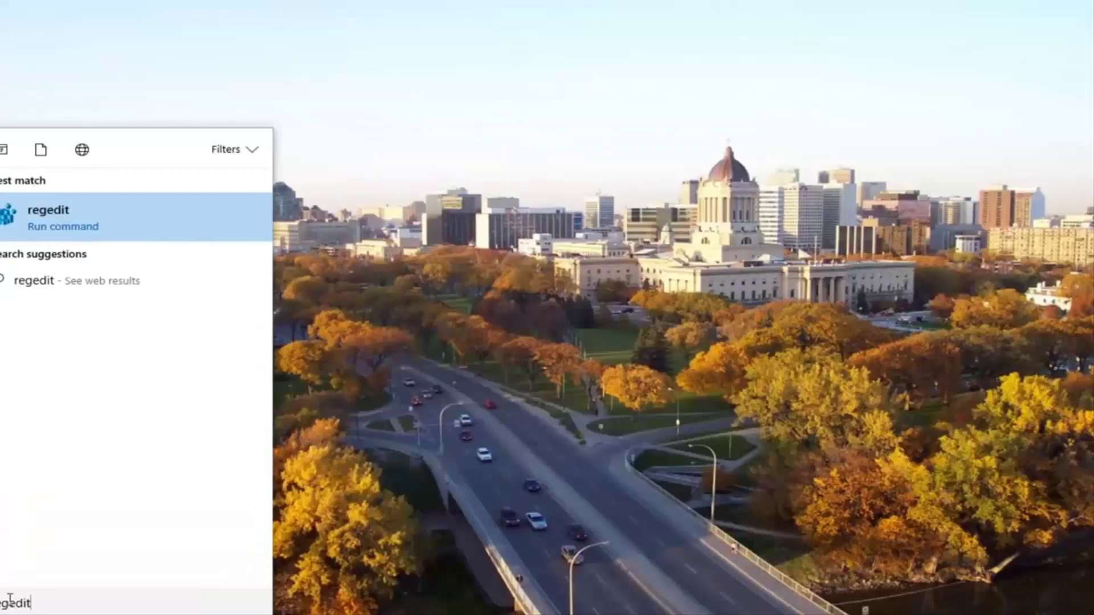
click(34, 221)
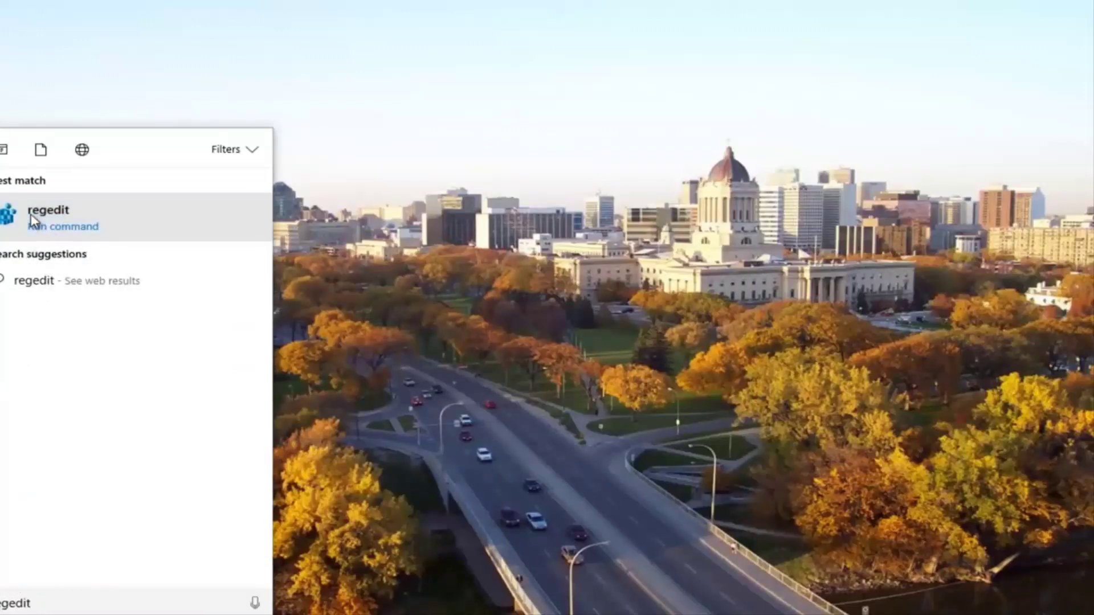
right_click(34, 221)
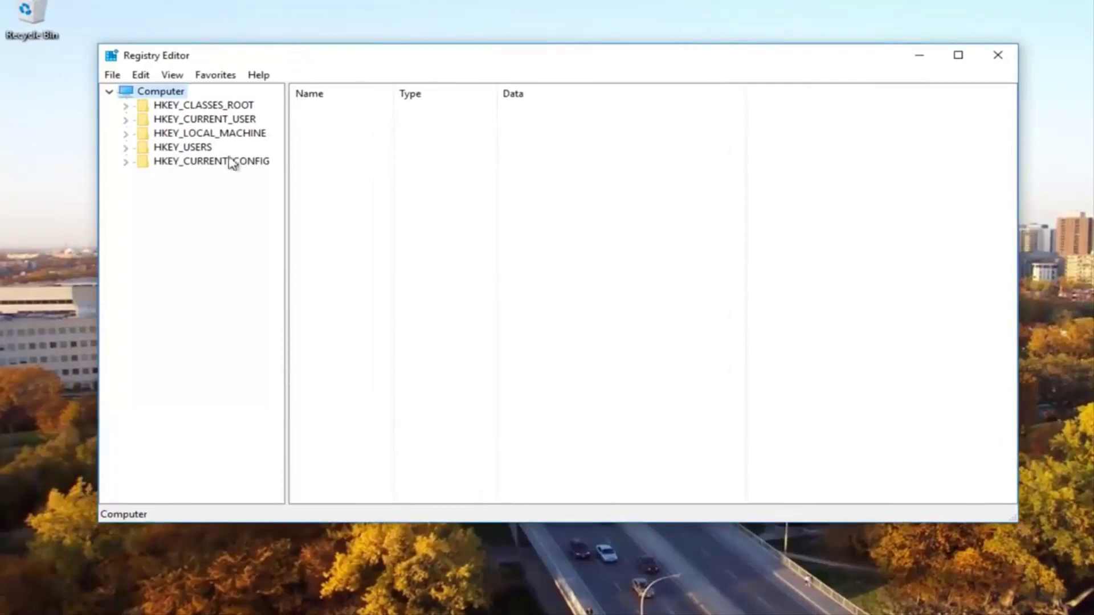
Step: Expand HKEY_LOCAL_MACHINE, SOFTWARE and Microsoft in the key tree
click(126, 135)
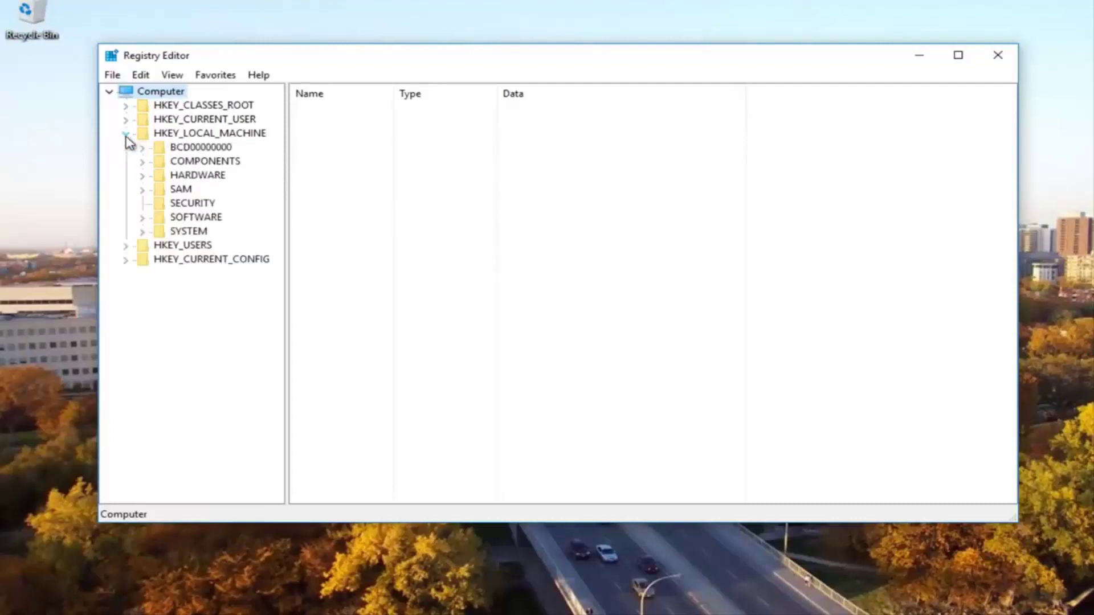
click(142, 218)
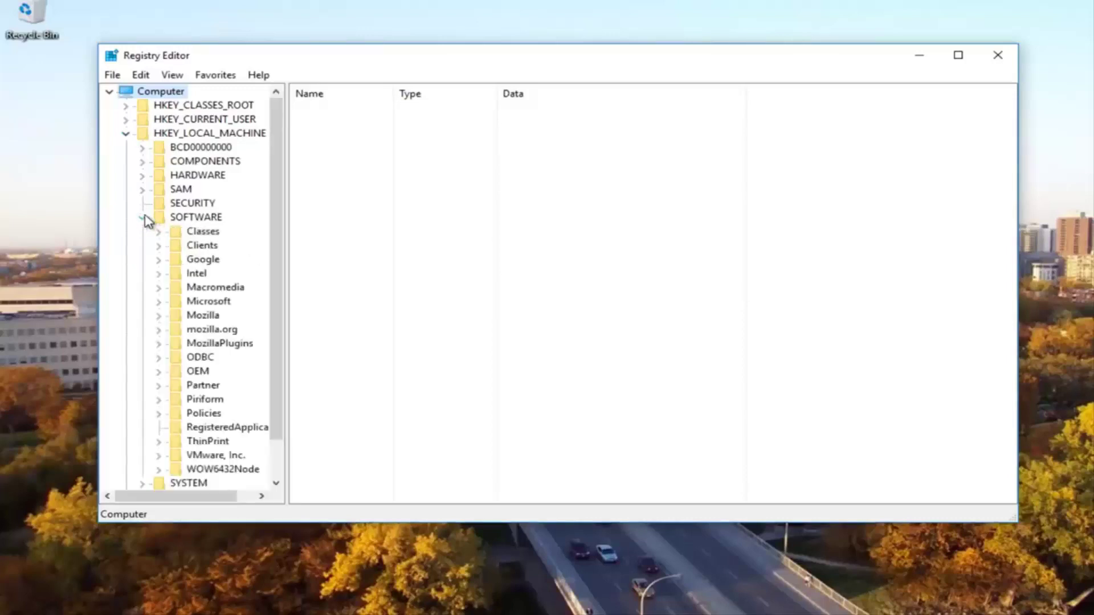
drag(289, 203, 352, 204)
click(202, 302)
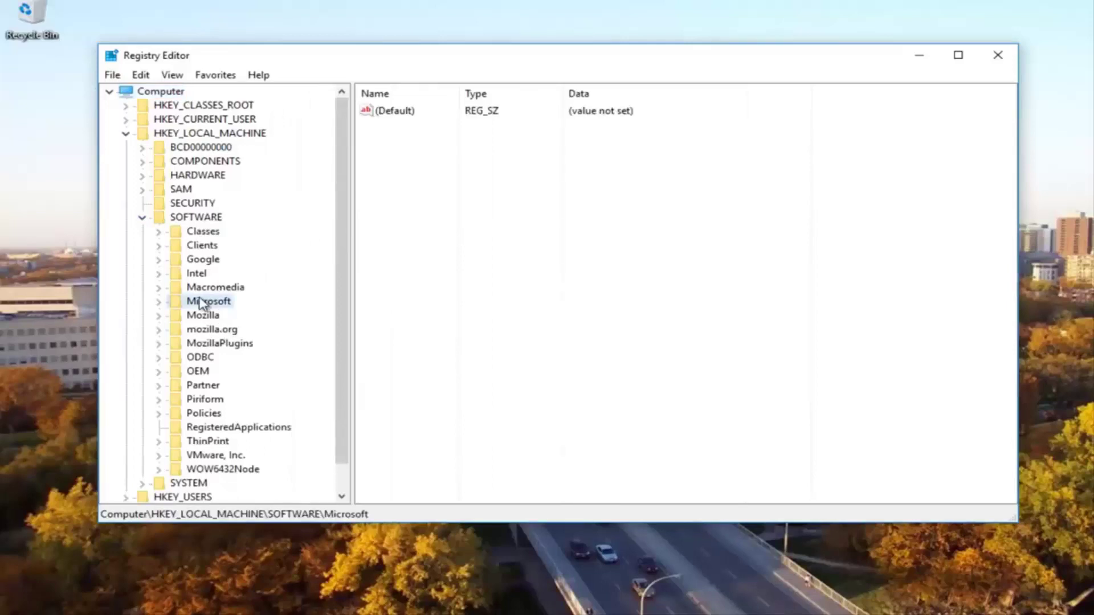
click(159, 302)
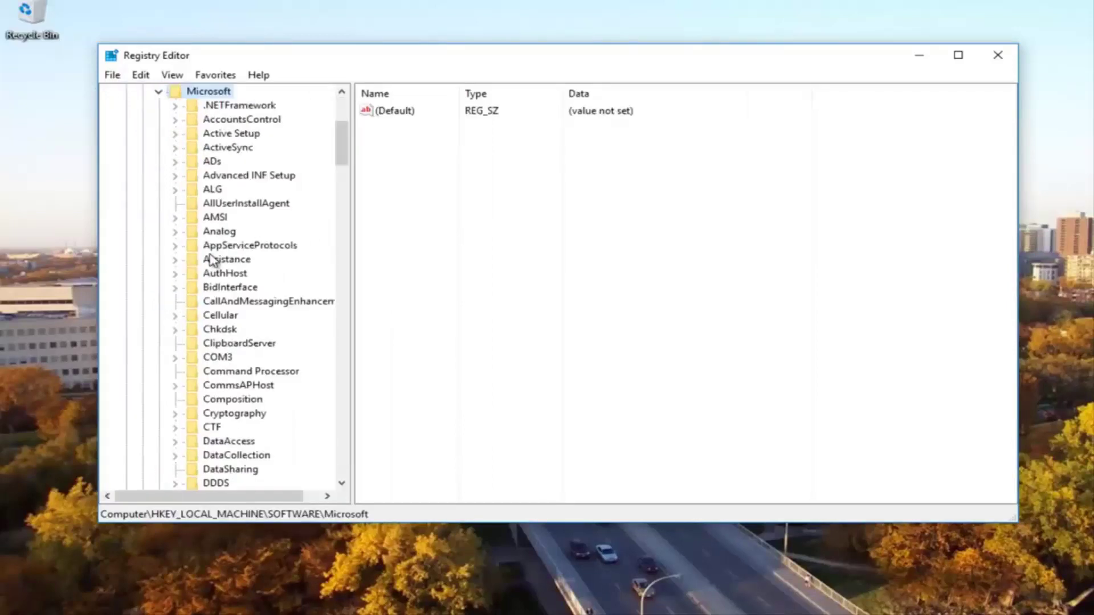
Step: Scroll to MSLicensing and expand it to list its subkeys
drag(340, 143, 337, 256)
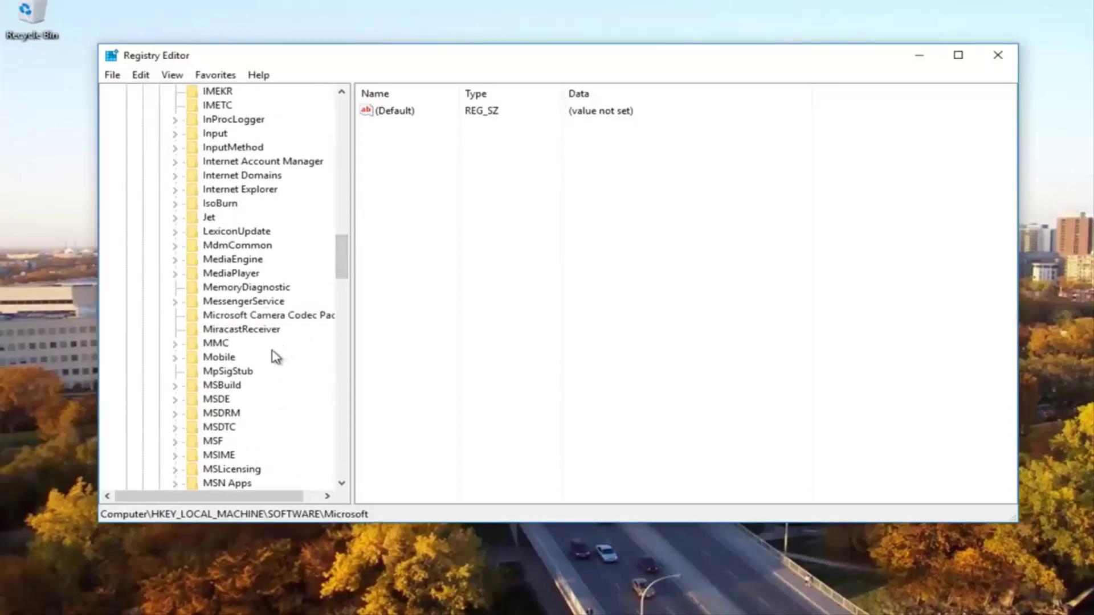
scroll(267, 334, down, 3)
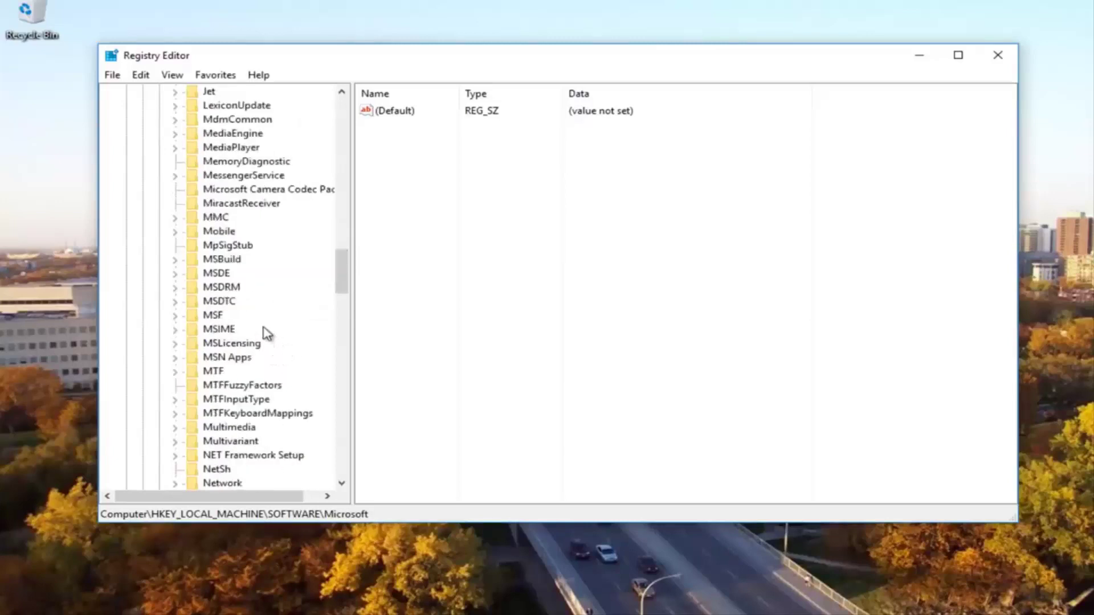
click(222, 346)
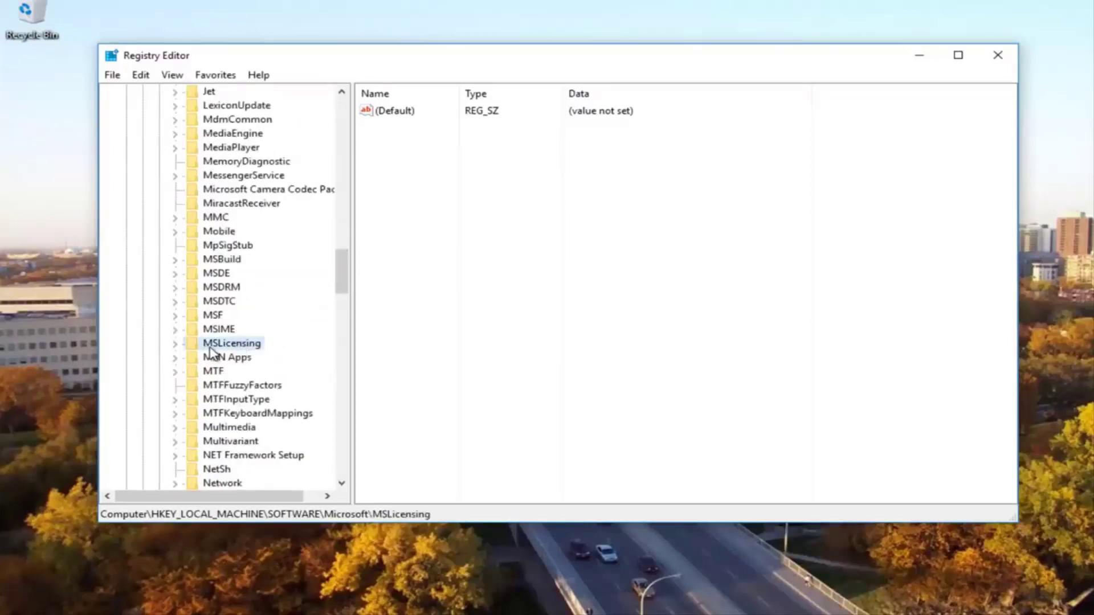
click(176, 345)
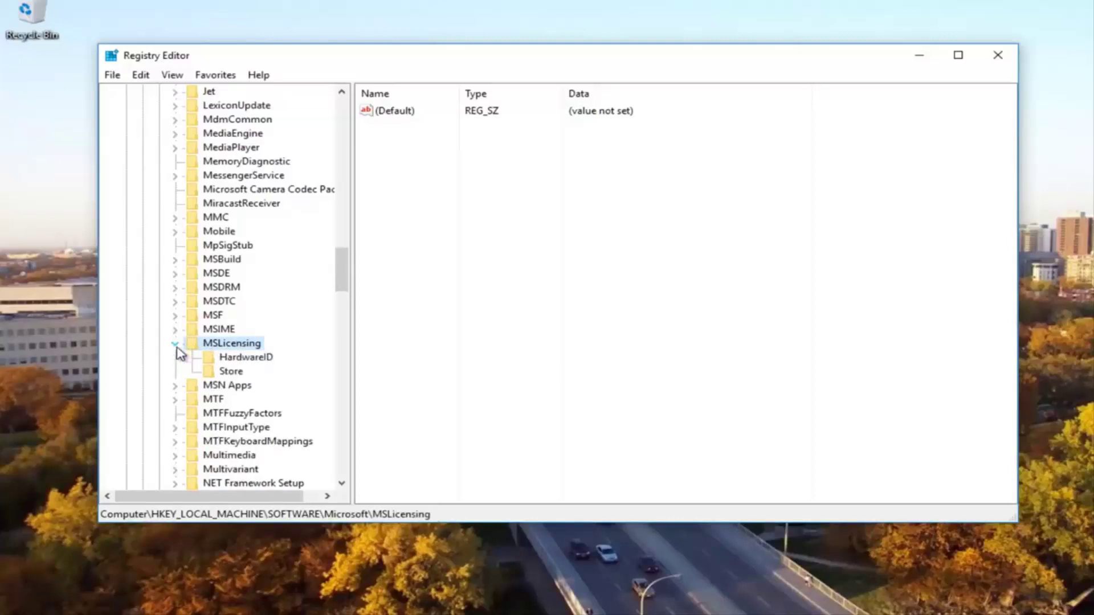
Step: Inspect the contents of MSLicensing's HardwareID and Store subkeys
click(232, 358)
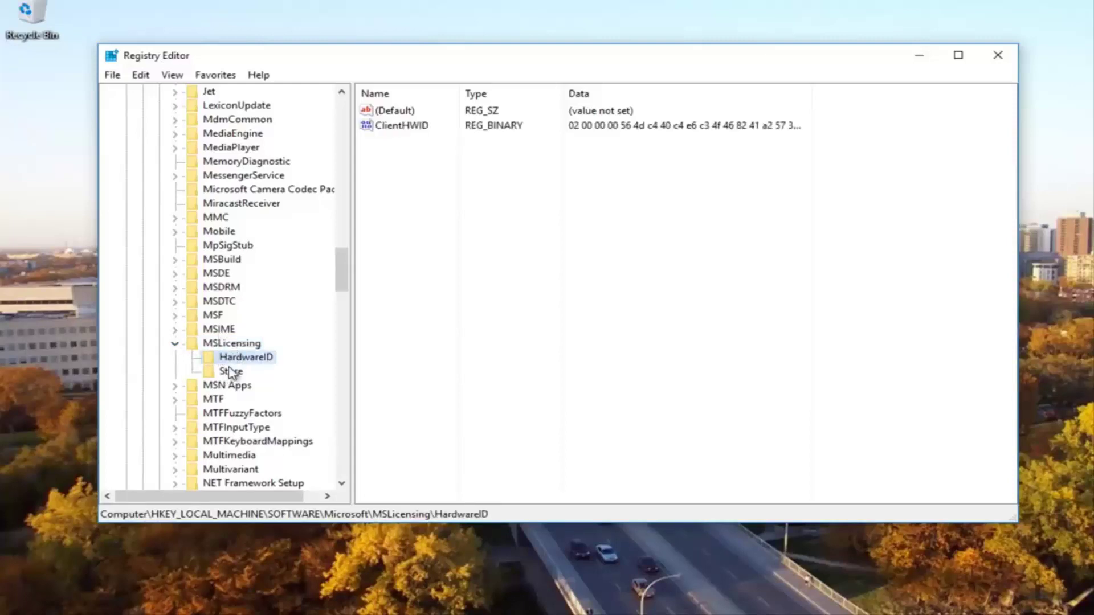
click(226, 371)
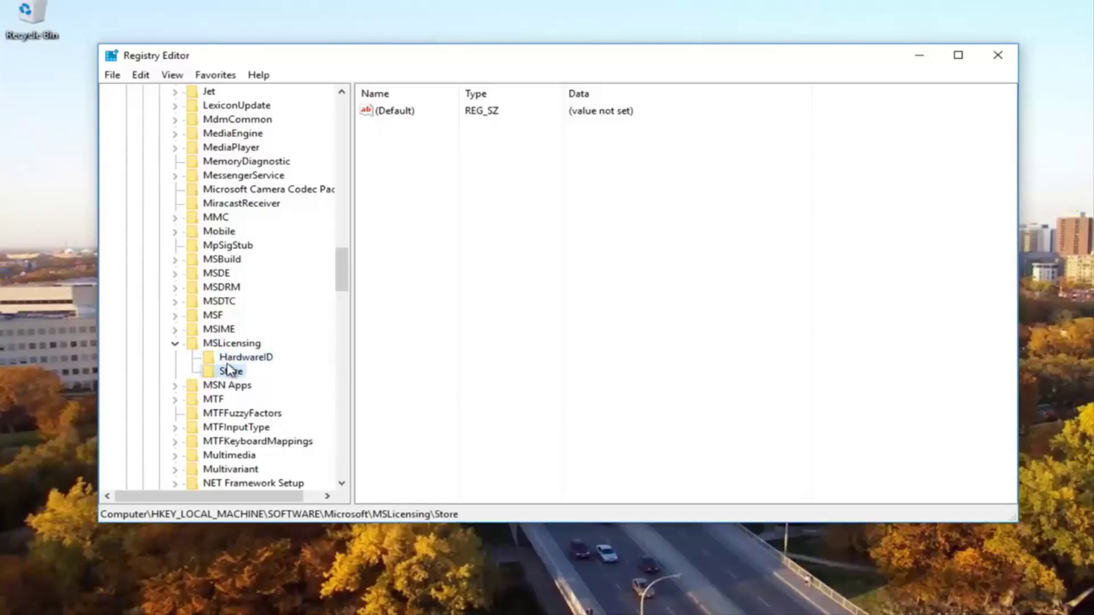
click(230, 347)
click(231, 359)
click(223, 373)
click(228, 358)
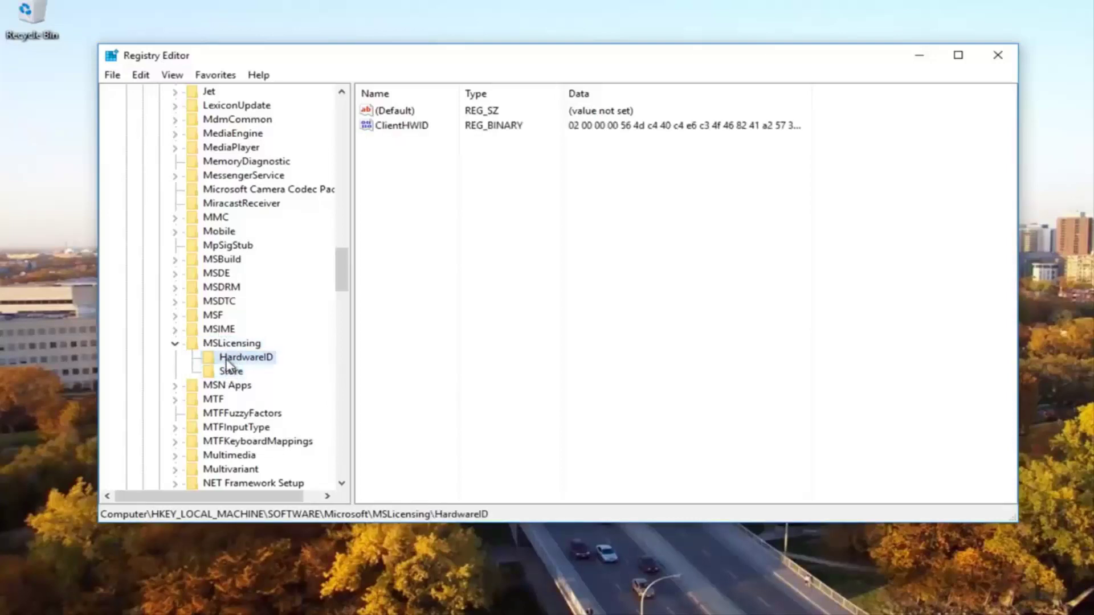
click(227, 372)
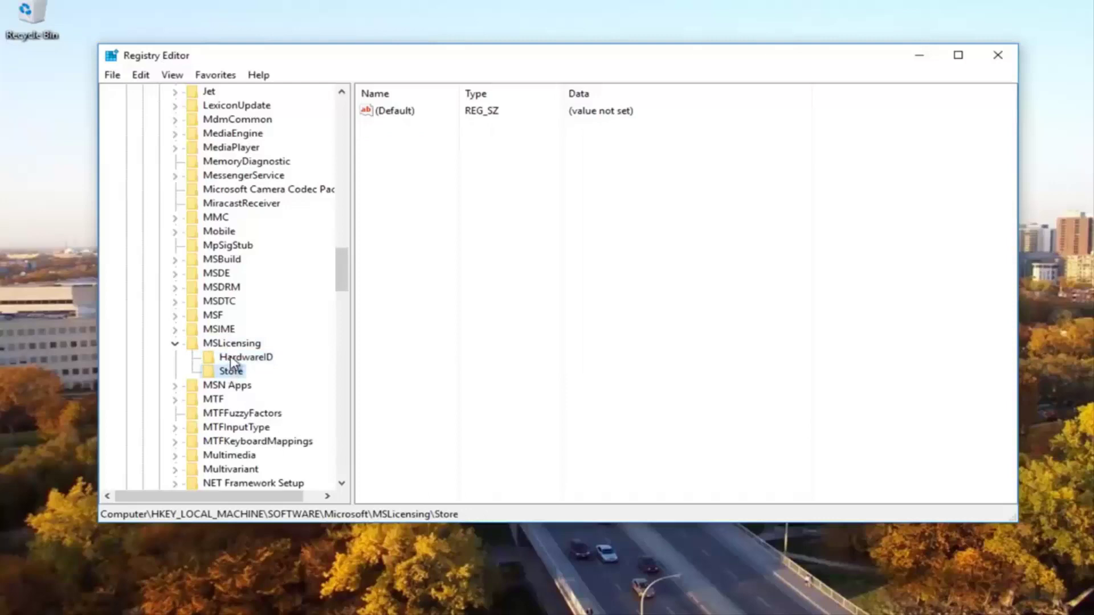
Step: Delete the HardwareID and Store subkeys, then close Registry Editor
click(231, 357)
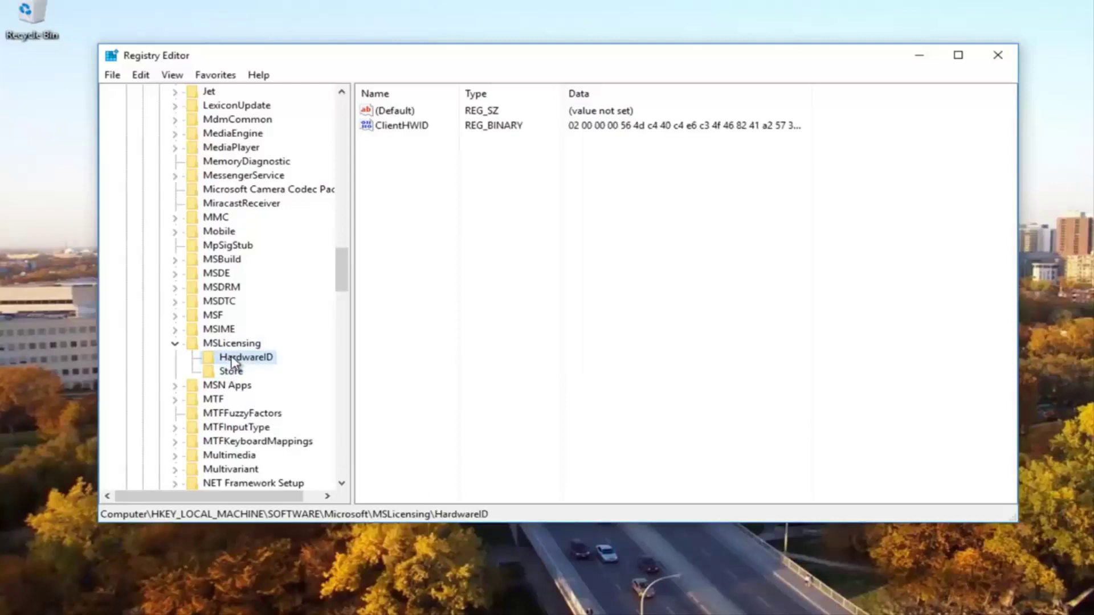
key(shift+F10)
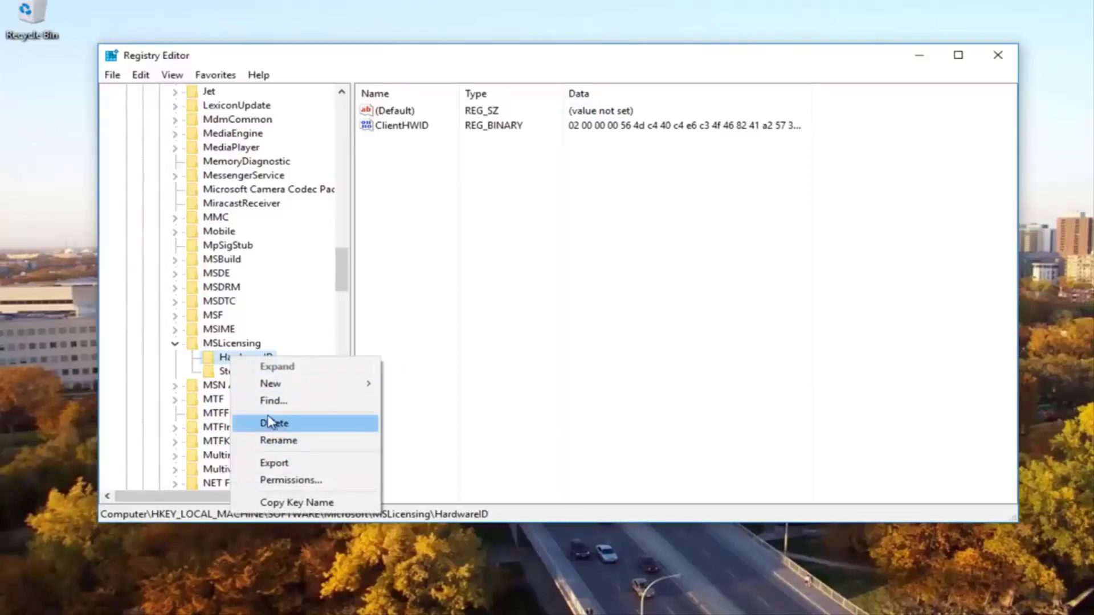
click(206, 360)
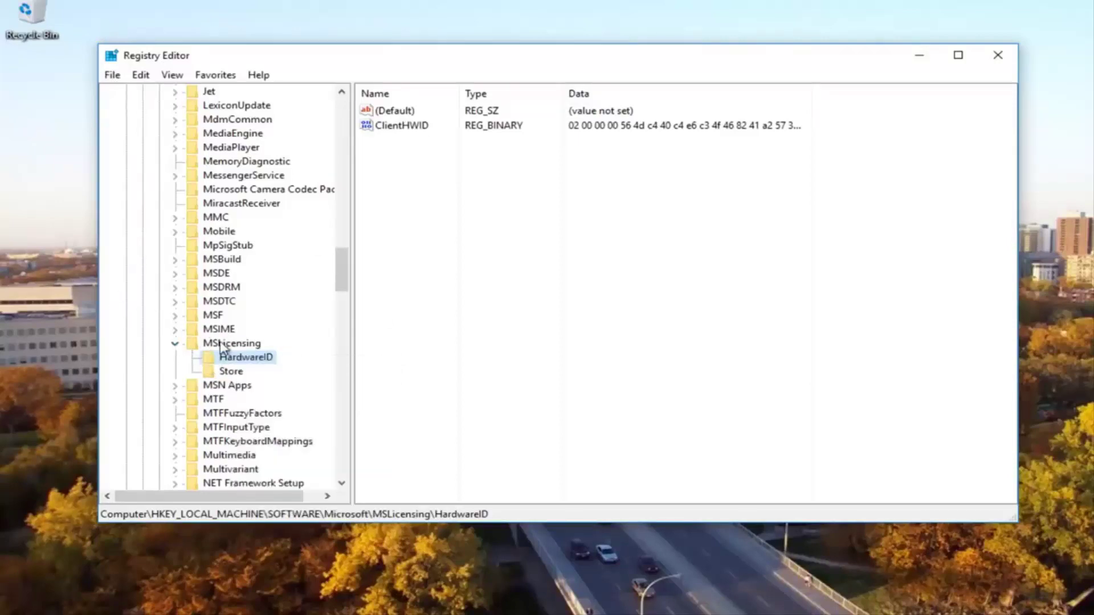
key(Delete)
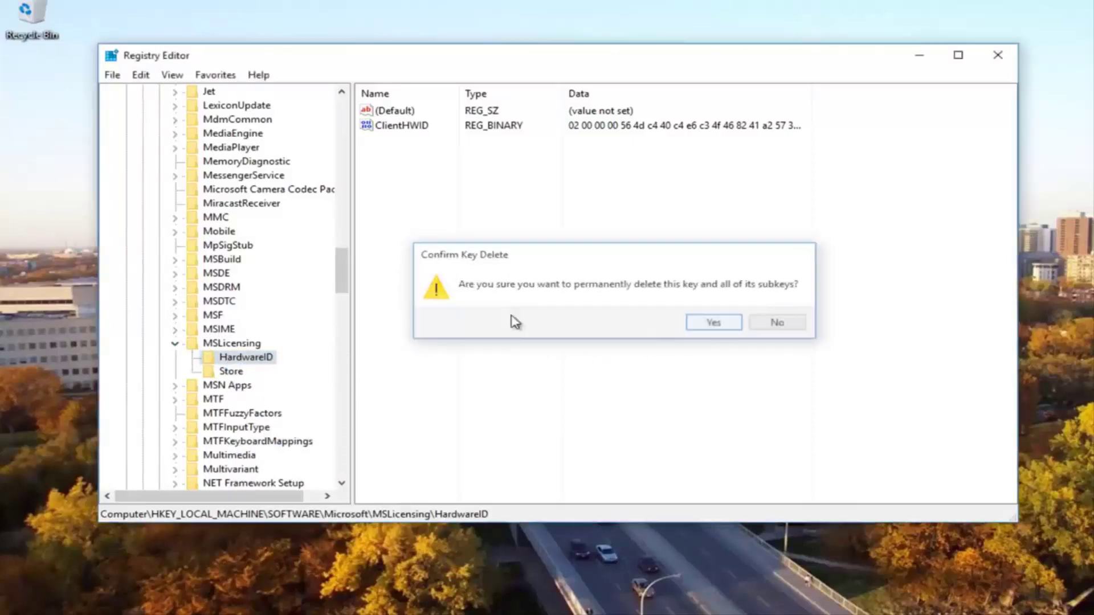
key(Return)
key(Delete)
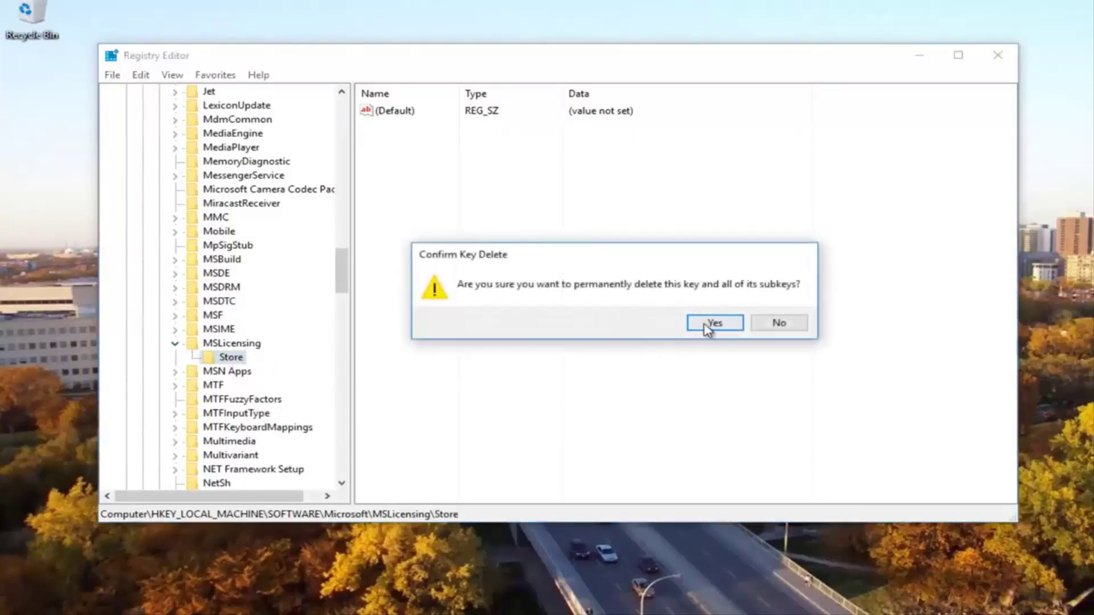
click(709, 324)
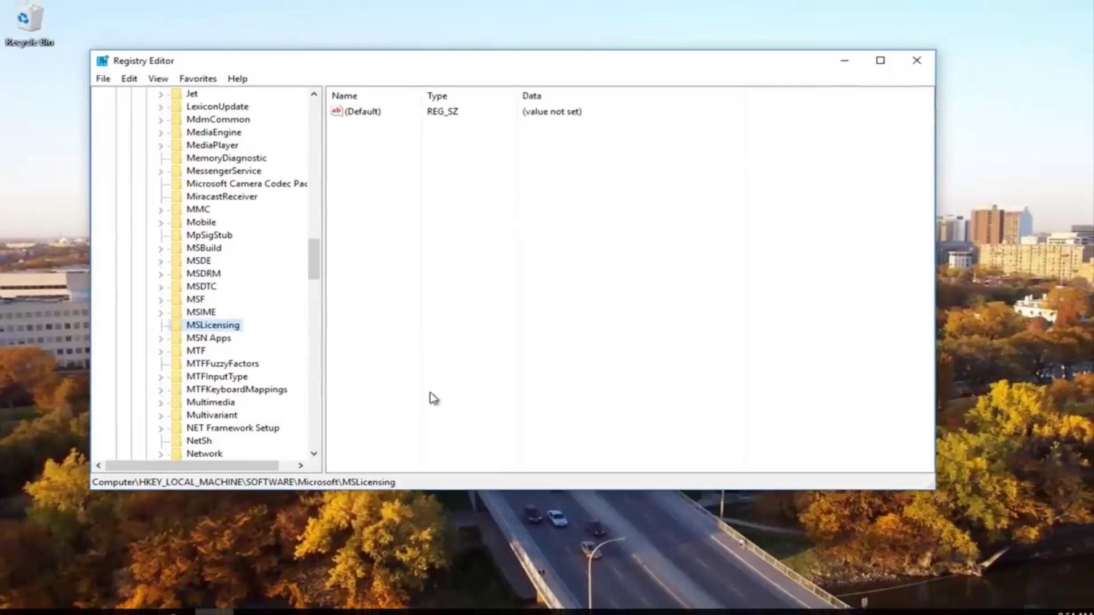
click(916, 60)
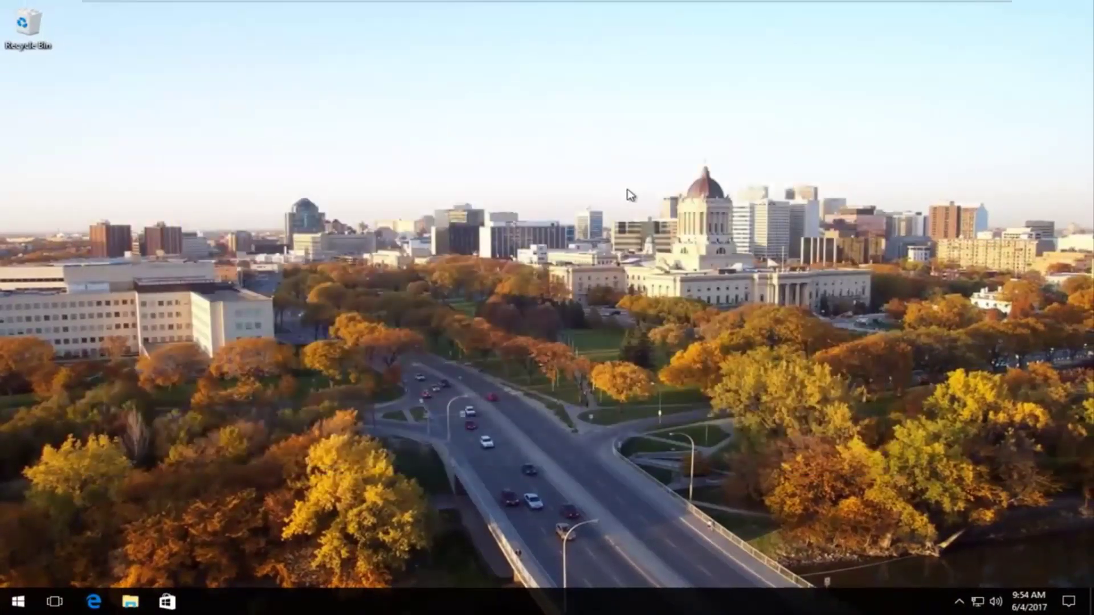
Step: Search 'network' to reopen Network and Sharing Center and move its window up-left
key(super+s)
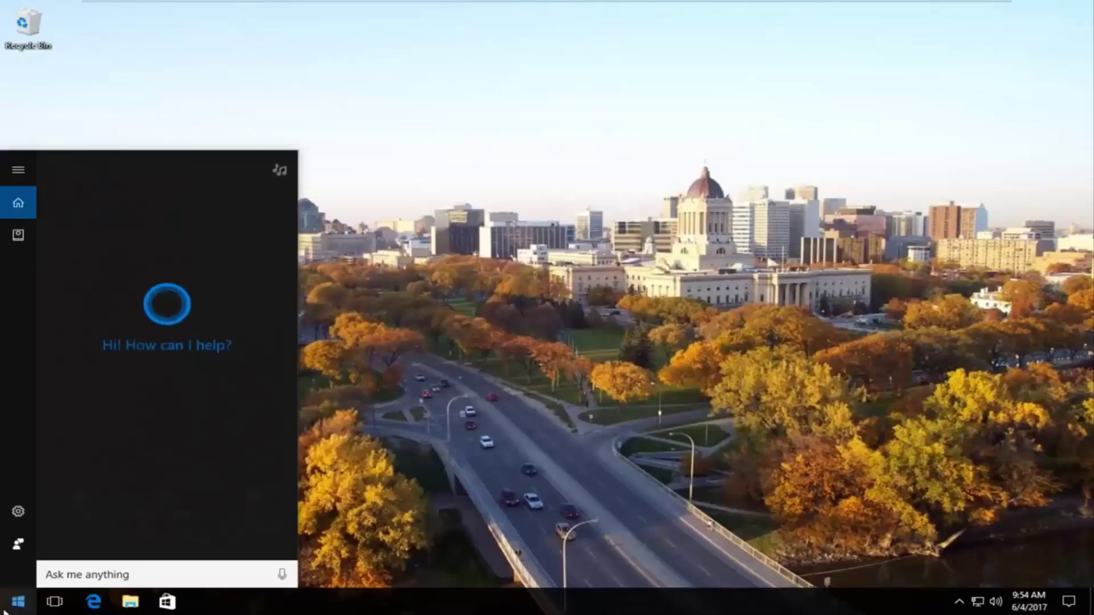
text(net)
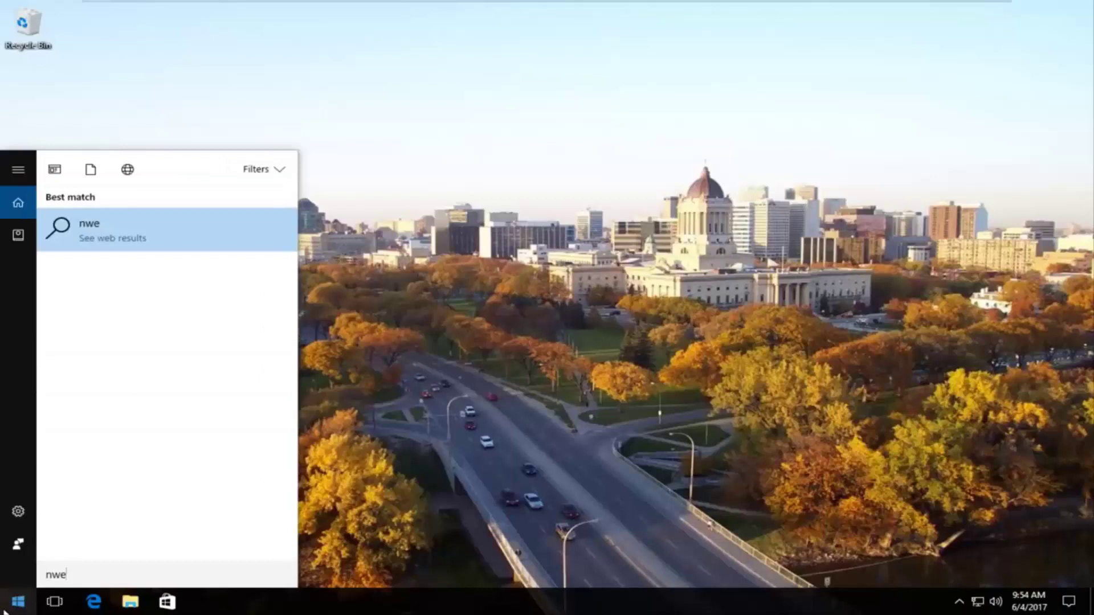
text(work)
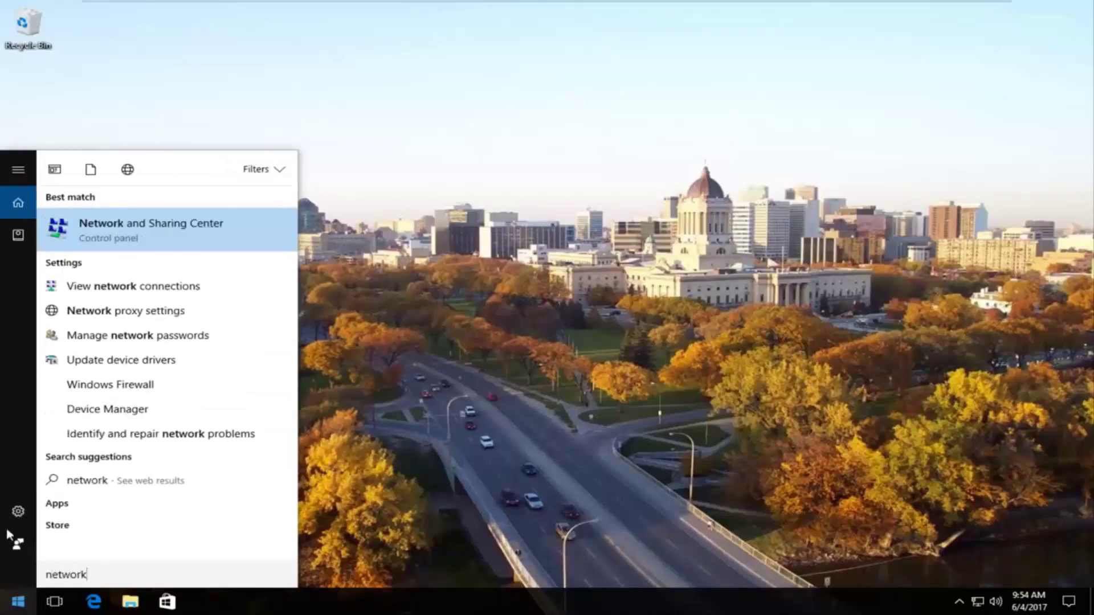
click(130, 226)
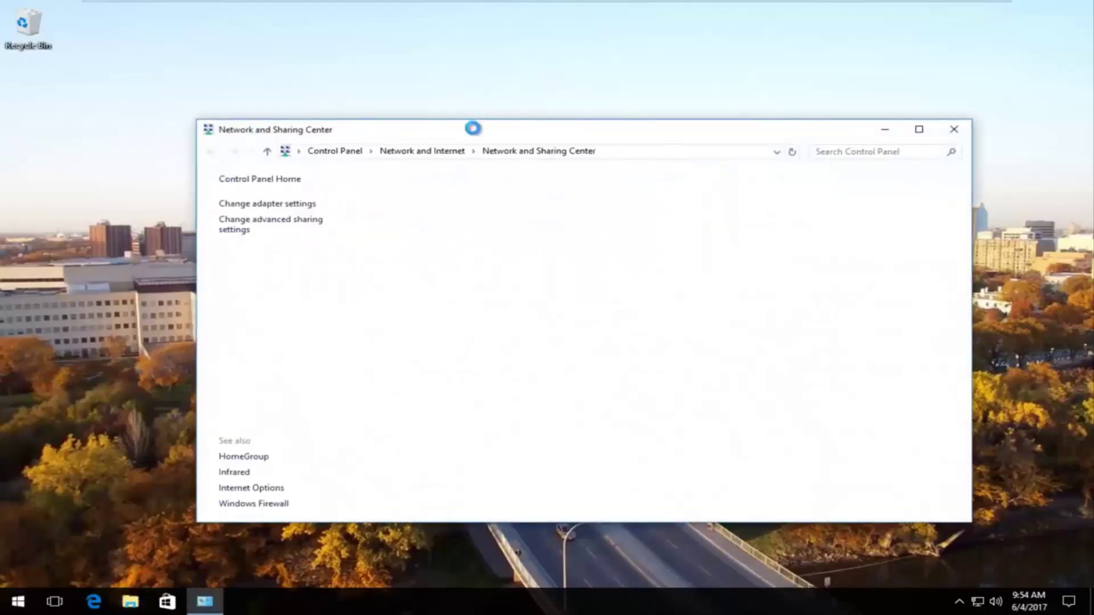
drag(453, 138, 441, 116)
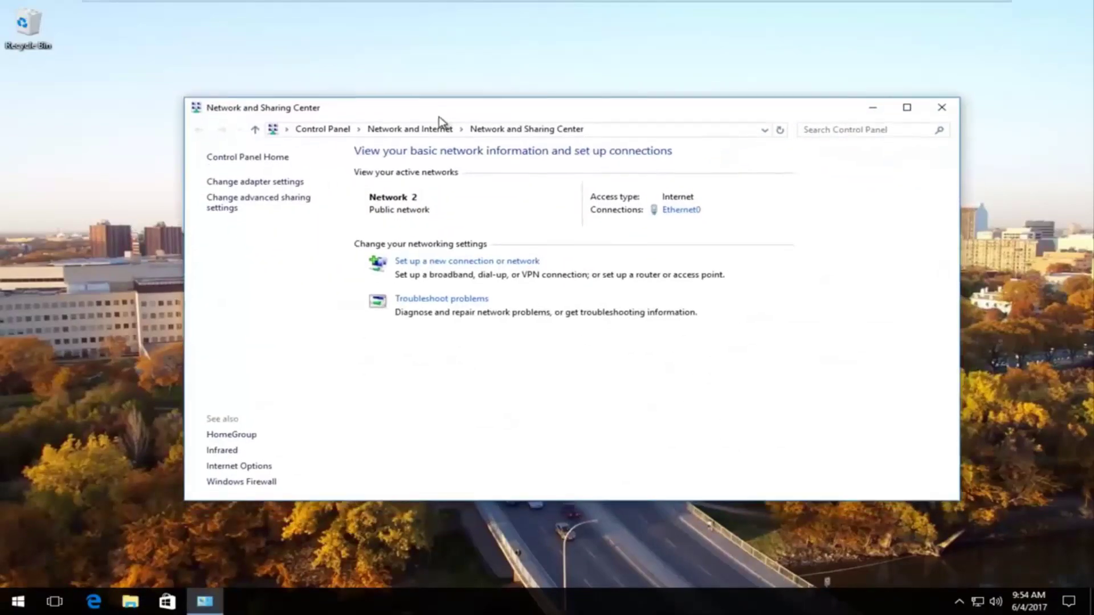